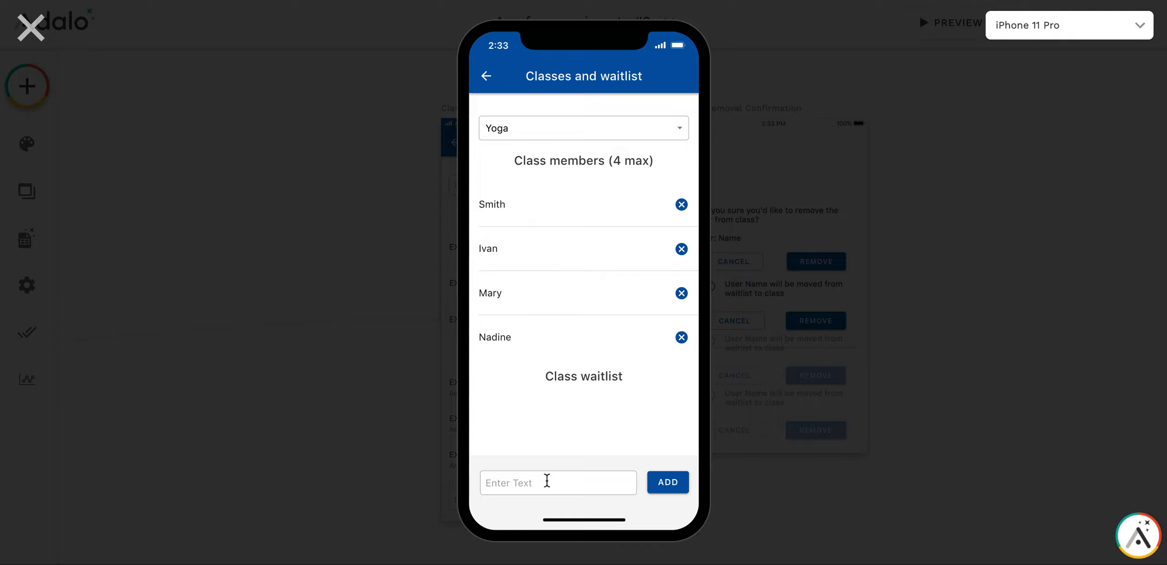
Add three people one after another to the full Yoga class so that they join its waitlist
type("Tyler")
left_click(686, 491)
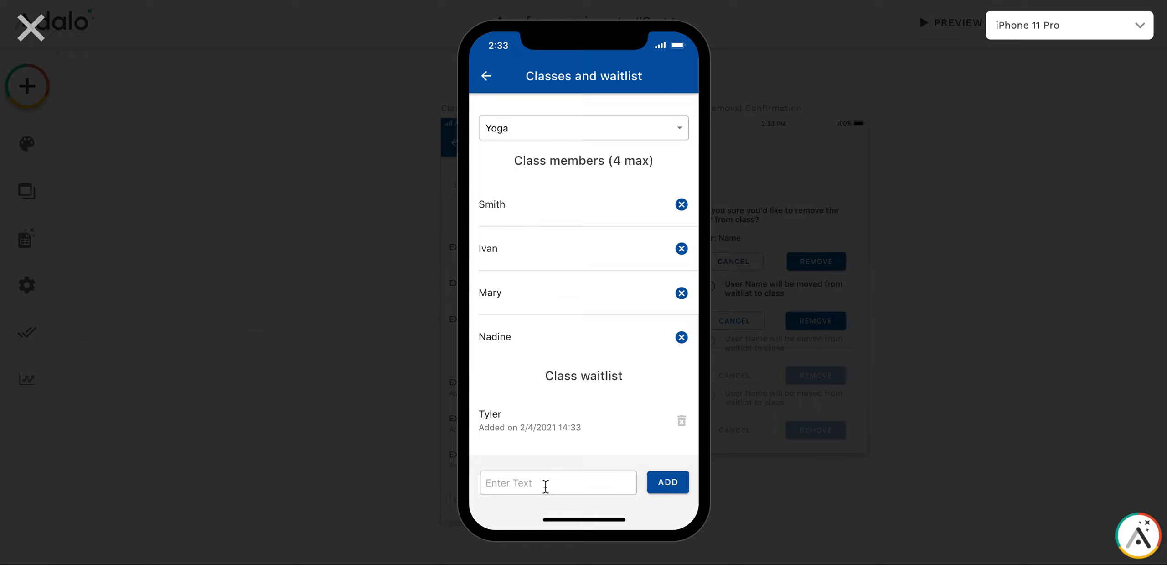
type("Smithson")
left_click(665, 491)
scroll(576, 330, "down", 1)
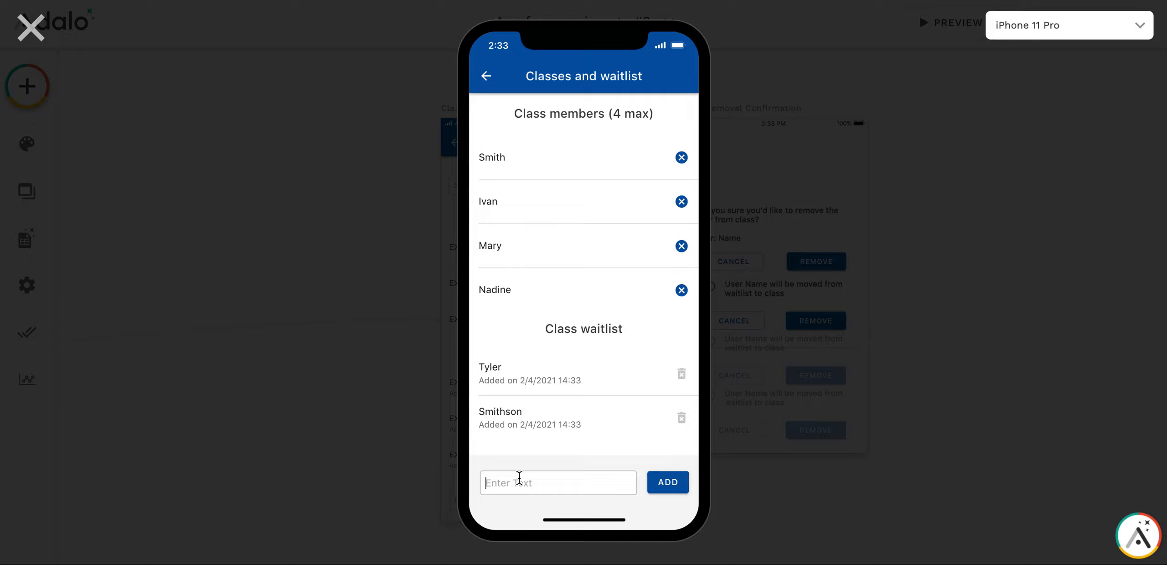
type("Peter")
left_click(666, 486)
scroll(646, 296, "down", 1)
scroll(647, 298, "up", 2)
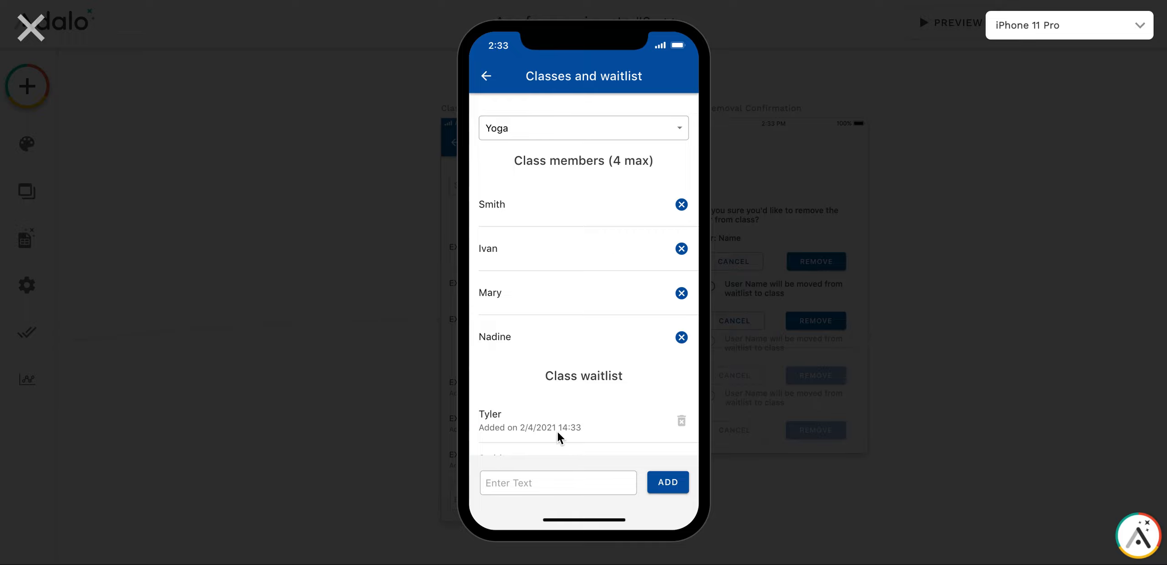
Remove the second member from the Yoga class and confirm moving the first waitlisted person into the class
scroll(558, 432, "down", 2)
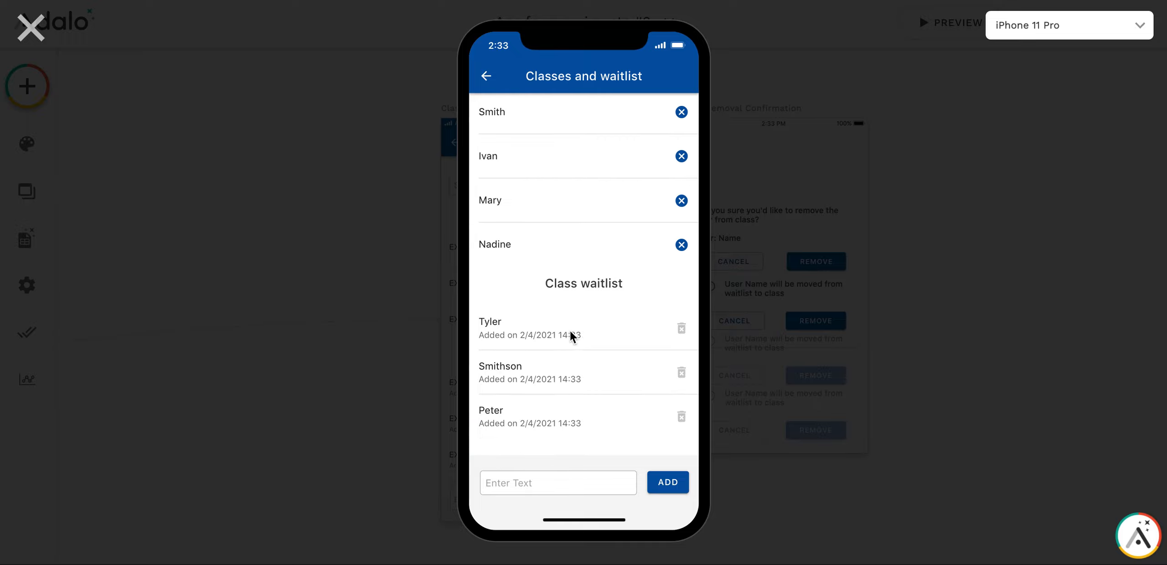
scroll(547, 151, "up", 2)
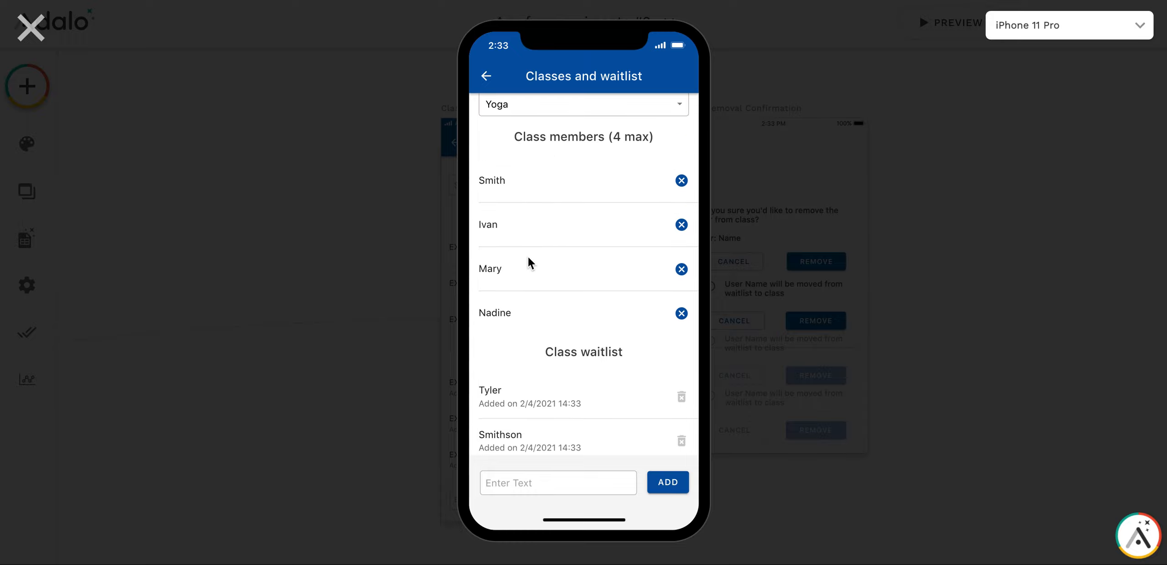
left_click(681, 224)
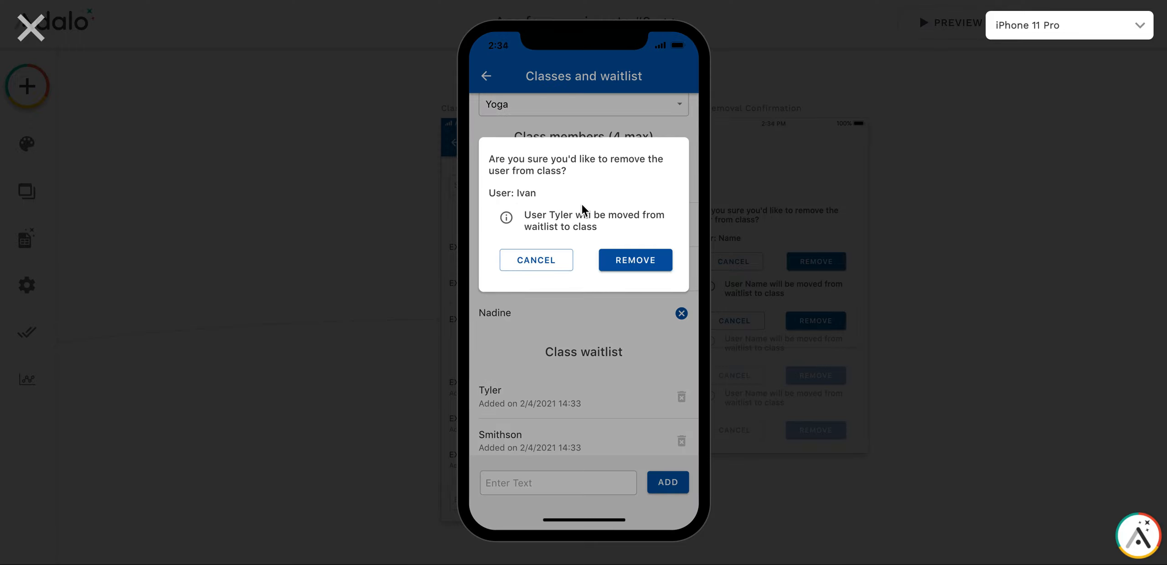
left_click(642, 260)
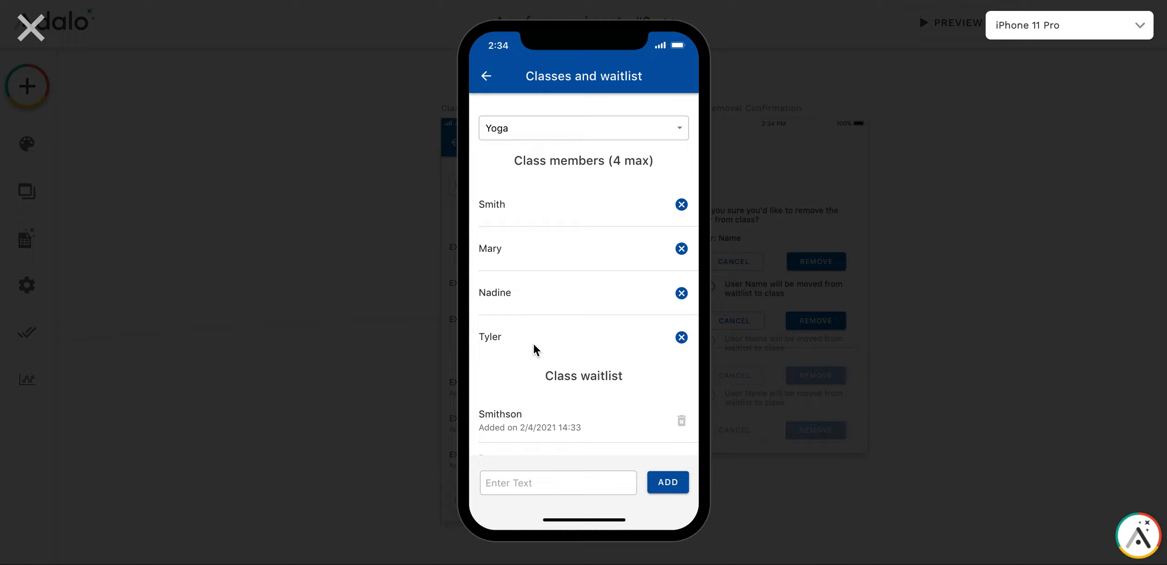
Remove the first member from the Yoga class and confirm moving the next waitlisted person into the class
scroll(556, 345, "down", 2)
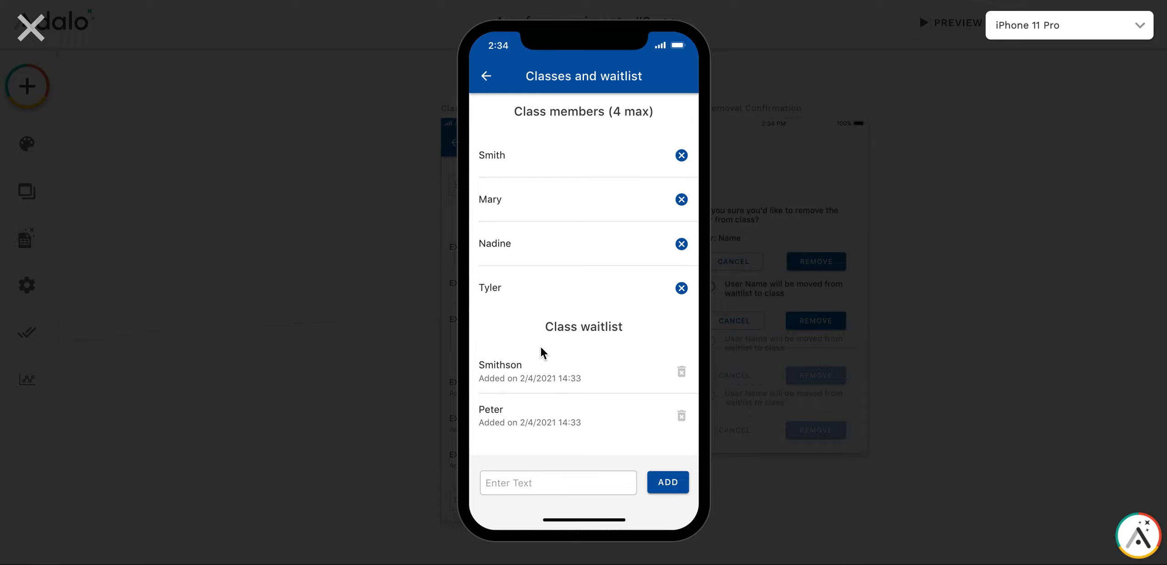
scroll(548, 416, "up", 2)
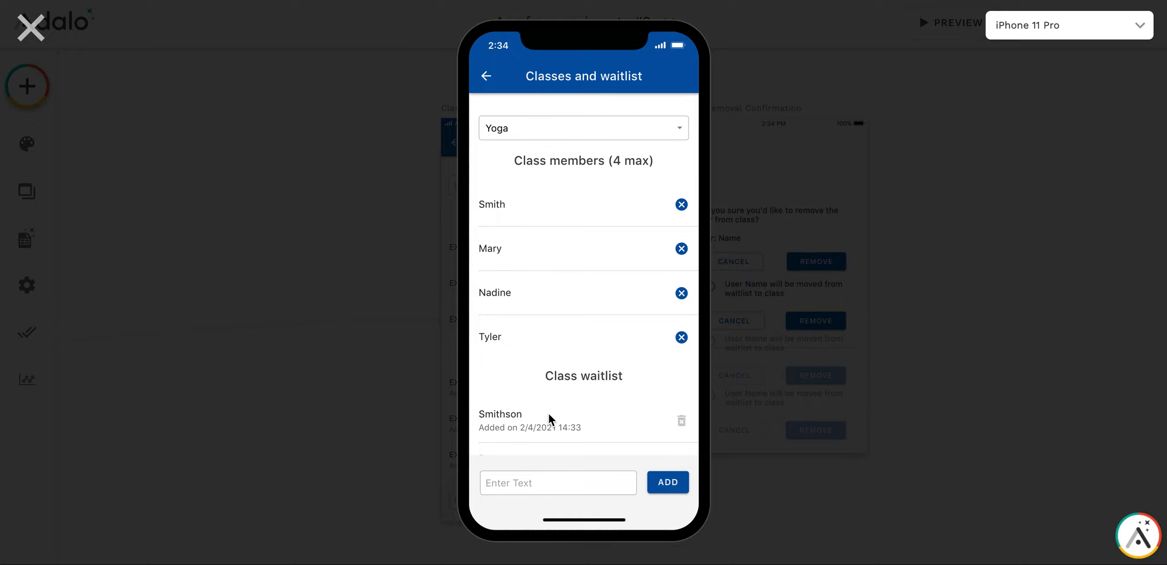
left_click(681, 205)
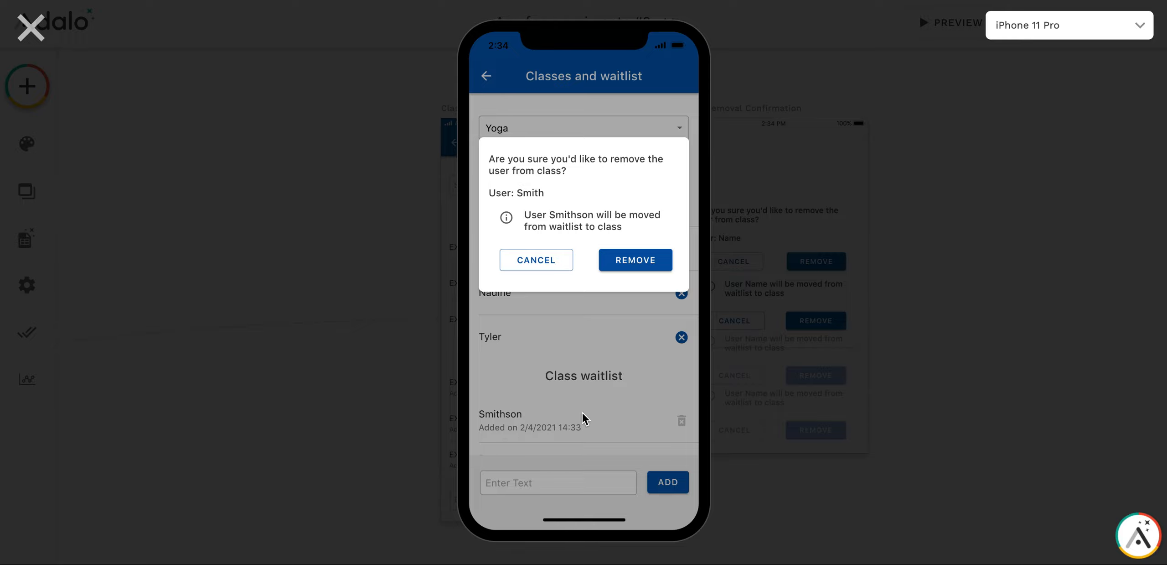
left_click(628, 264)
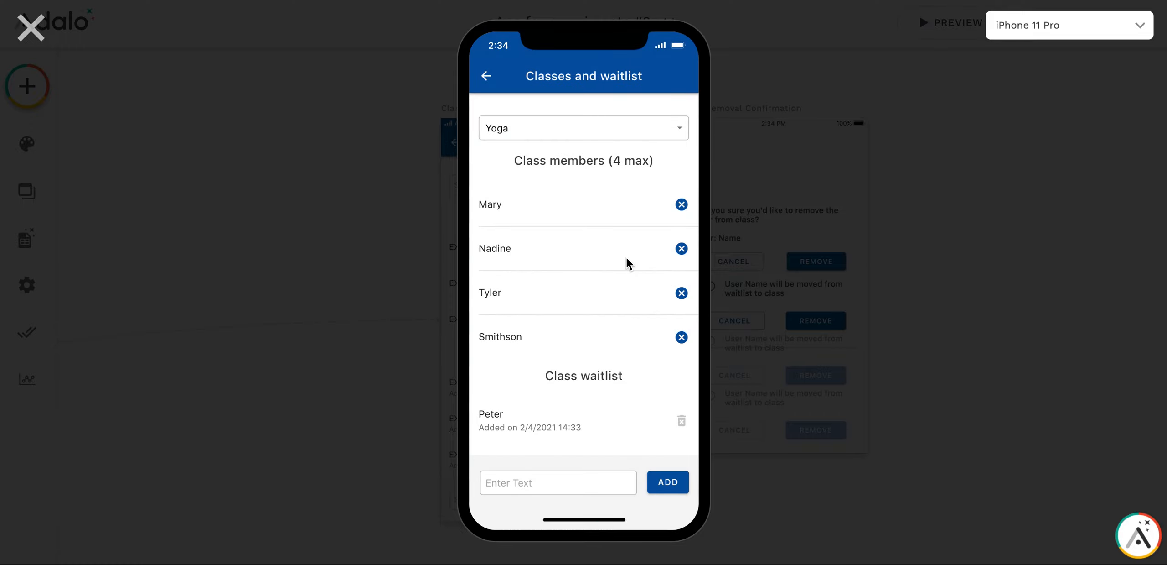
Delete the remaining waitlist entry and remove the second member from the Yoga class
left_click(683, 422)
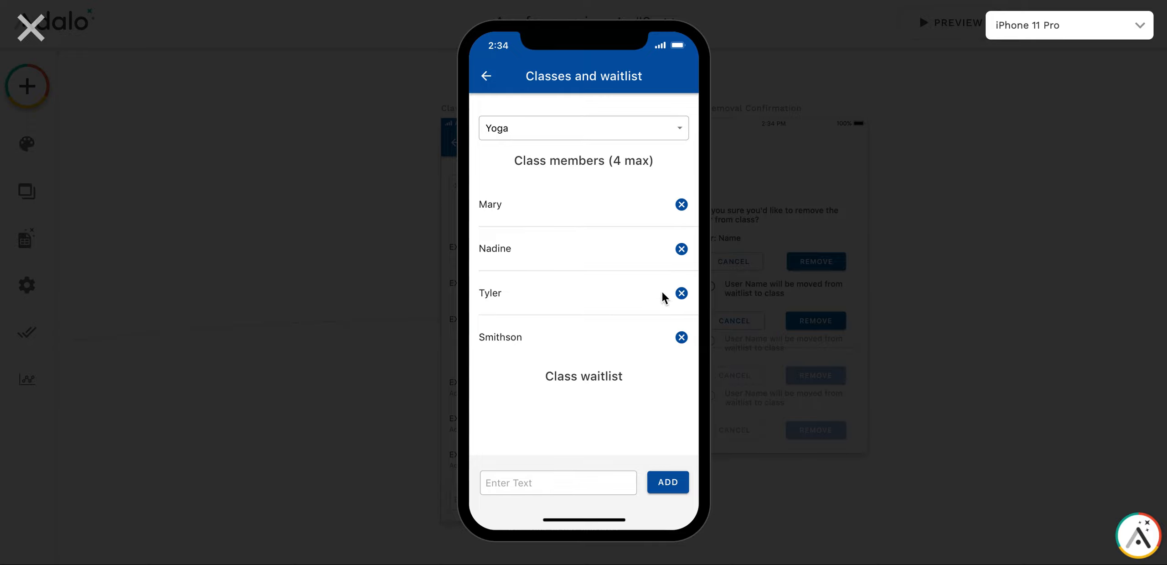
left_click(682, 249)
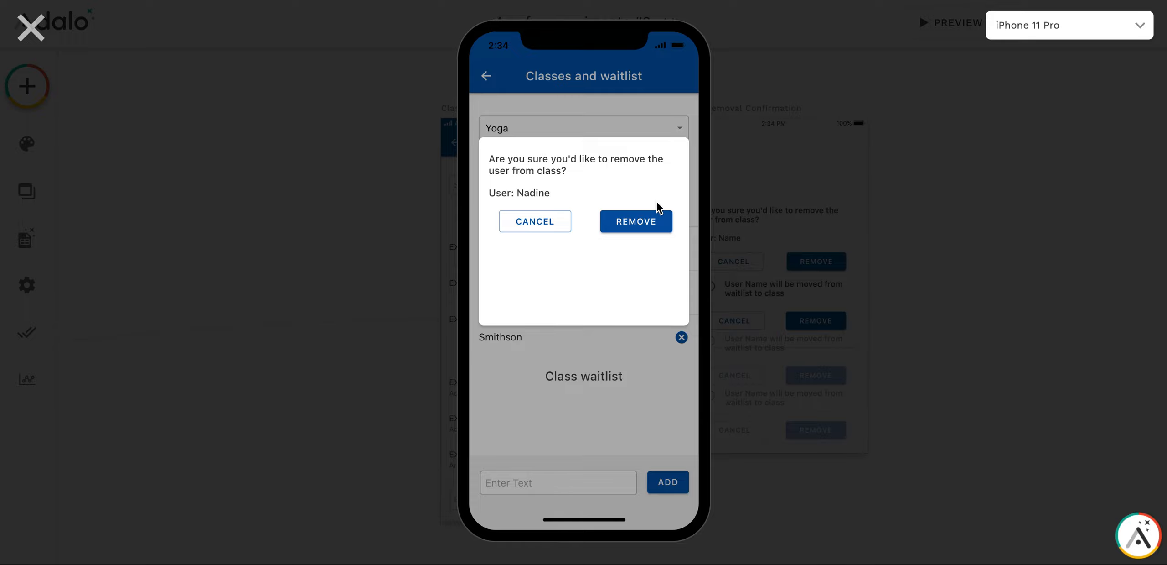
left_click(638, 223)
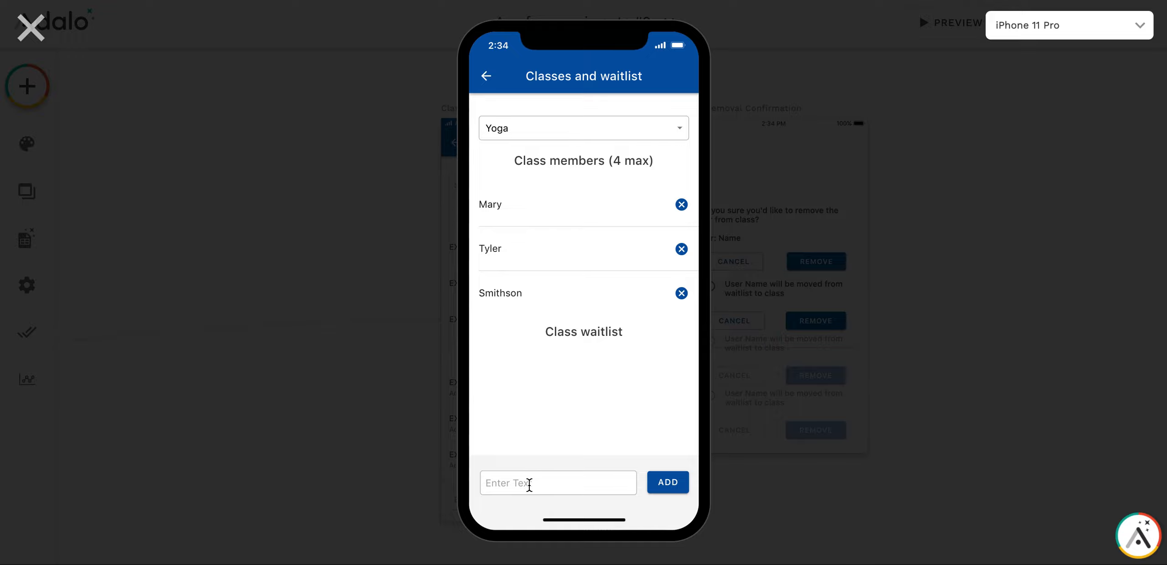
Add two more people to the Yoga class, one for the free place and one for the waitlist, and close the preview
type("Olga")
left_click(668, 482)
type("Anna")
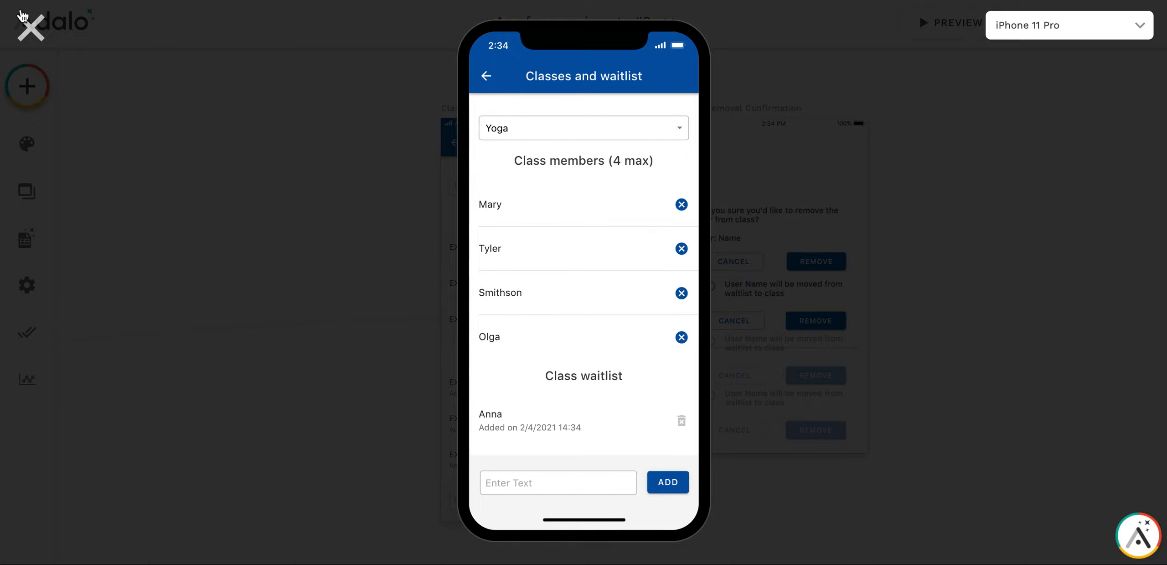
left_click(25, 31)
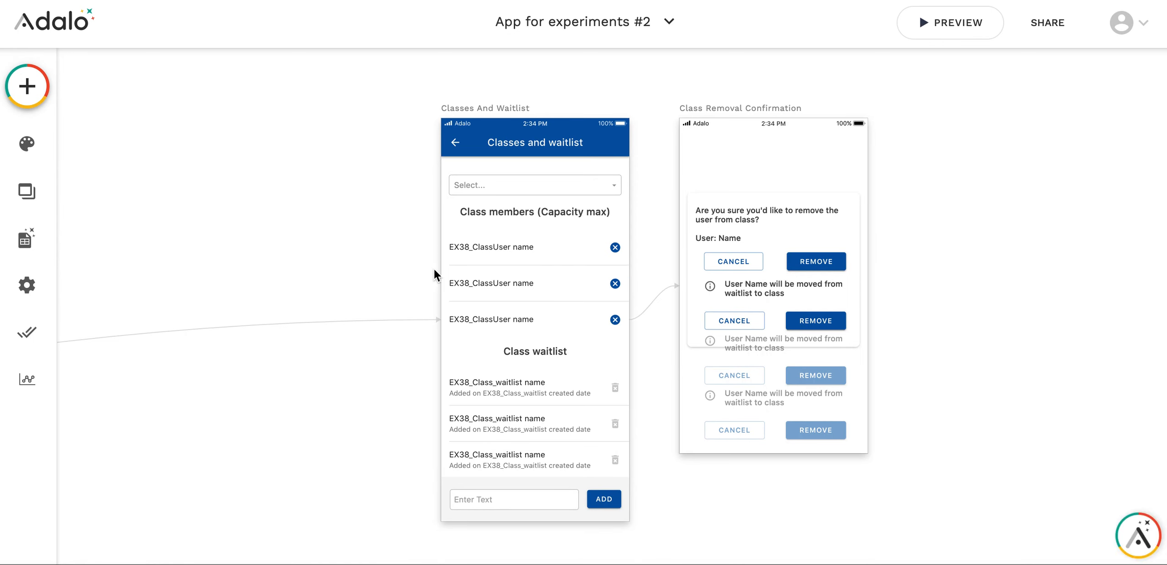
Examine the properties and records of the EX38_Classes database collection
left_click(30, 243)
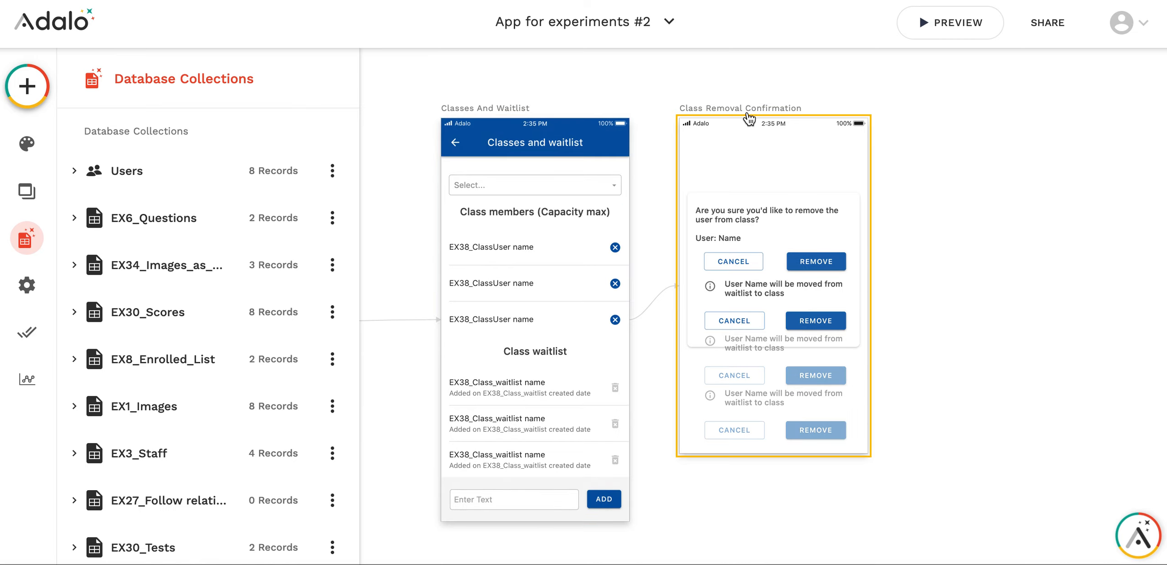
scroll(171, 408, "down", 20)
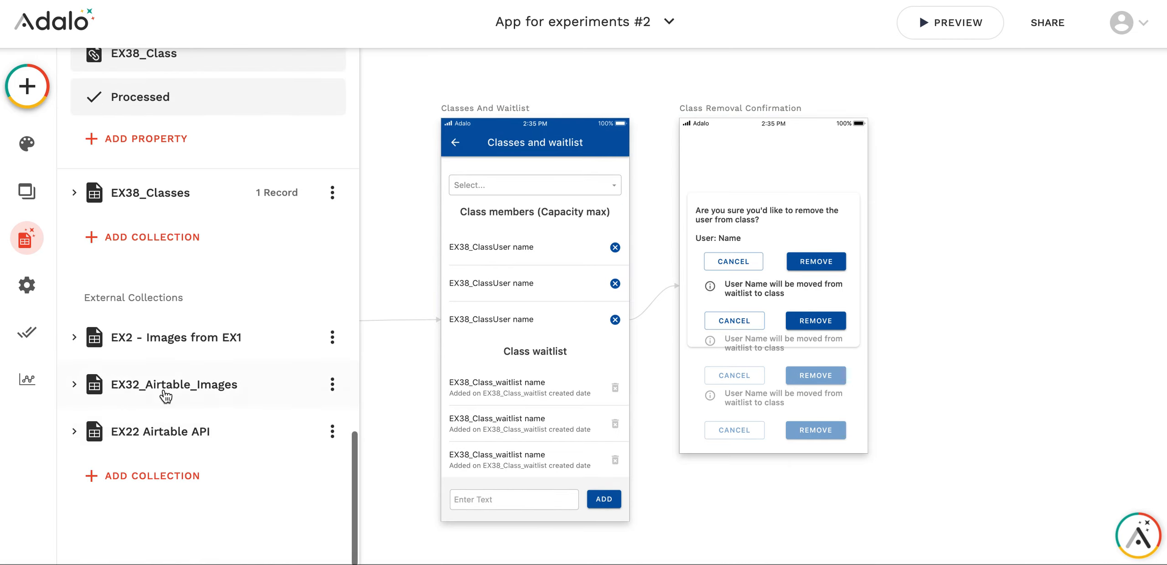
scroll(131, 297, "up", 5)
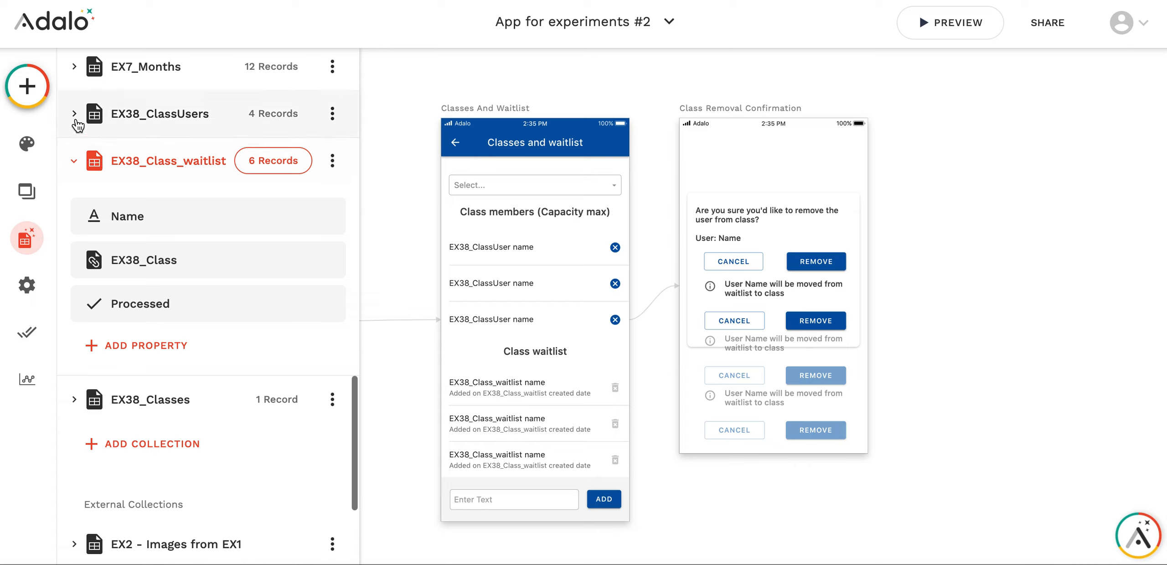
left_click(73, 398)
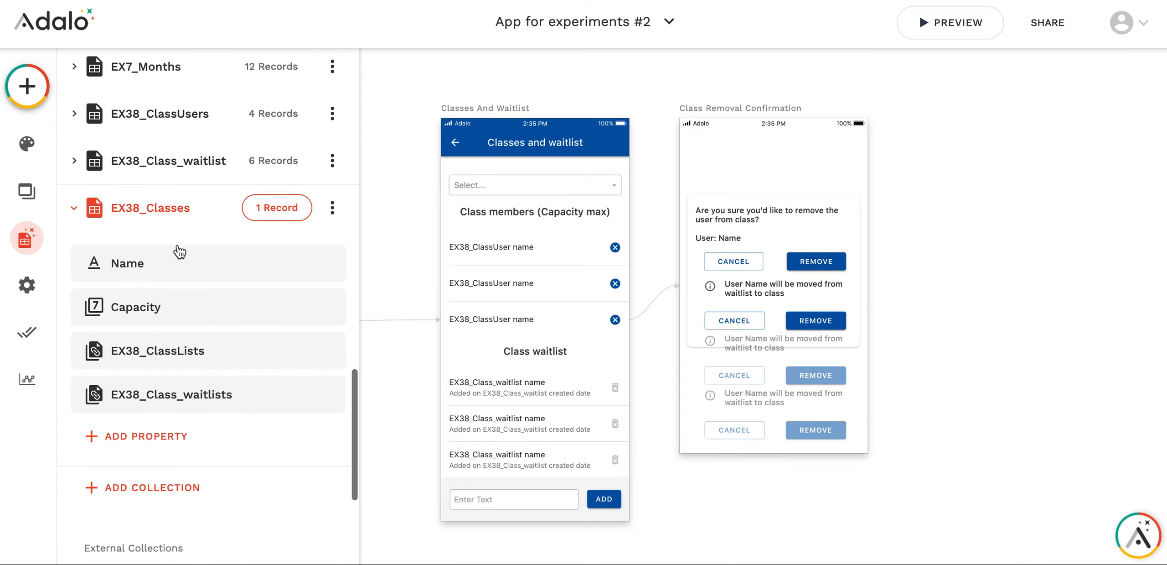
scroll(164, 263, "up", 1)
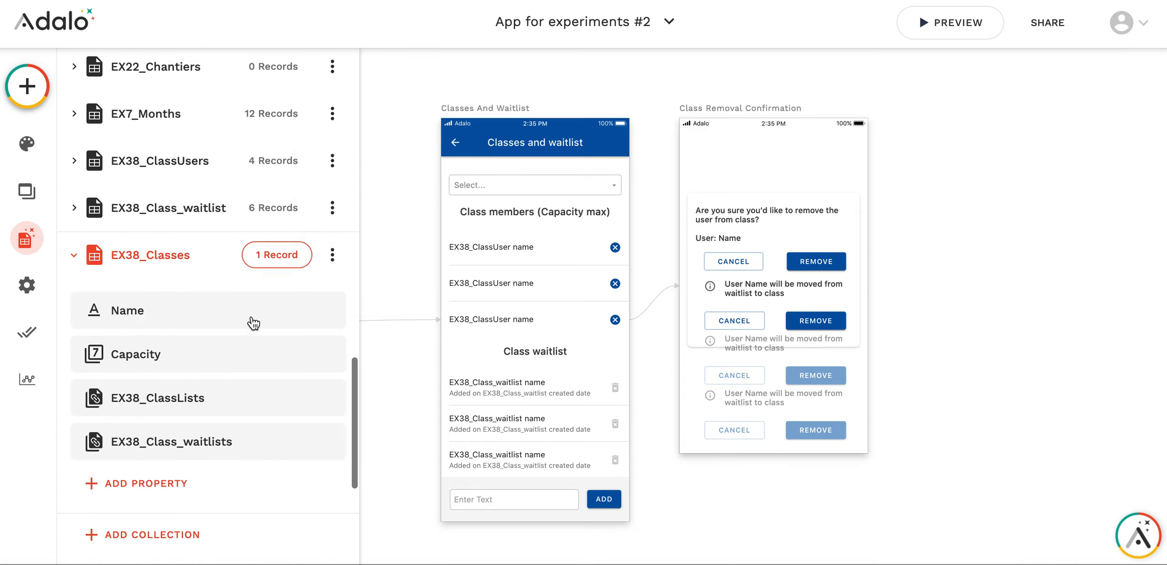
left_click(278, 259)
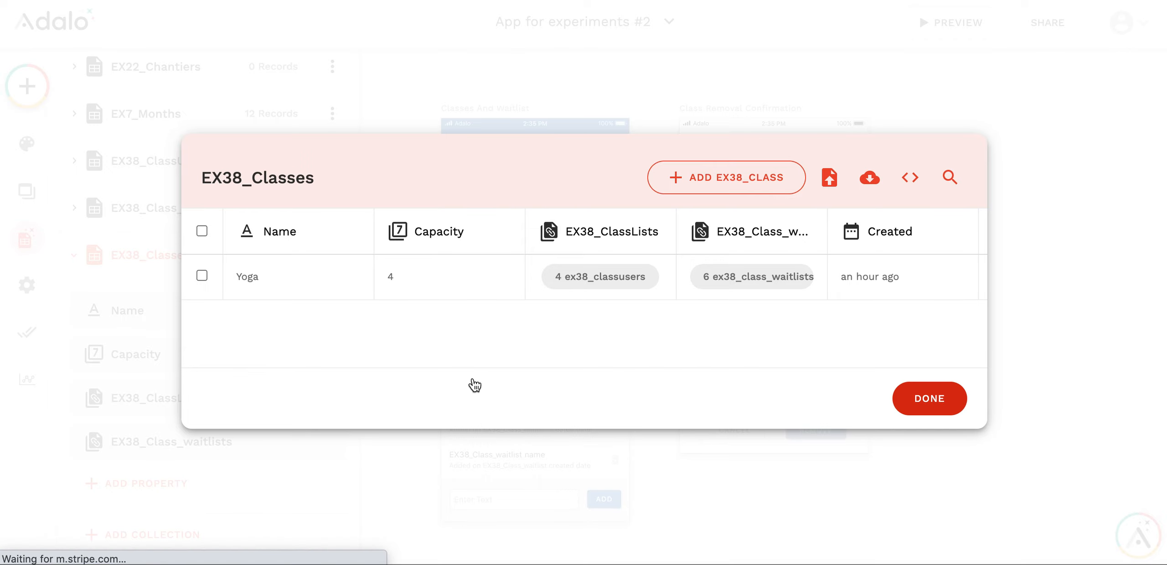
left_click(180, 315)
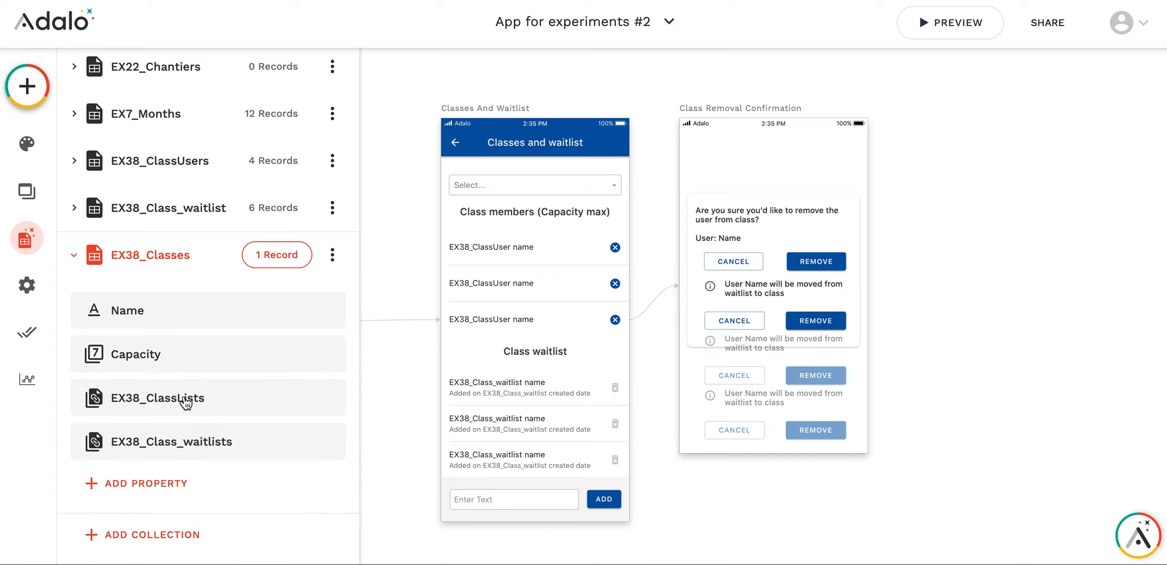
Examine the EX38_ClassLists relationship and the properties and records of the EX38_ClassUsers collection
left_click(184, 402)
left_click(185, 402)
left_click(204, 175)
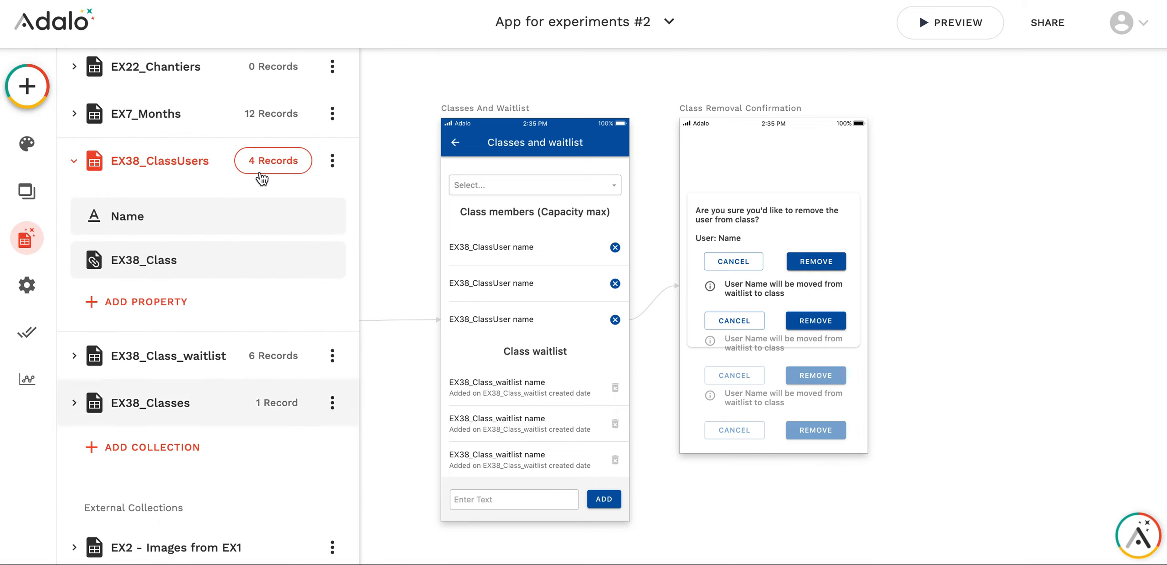
left_click(273, 168)
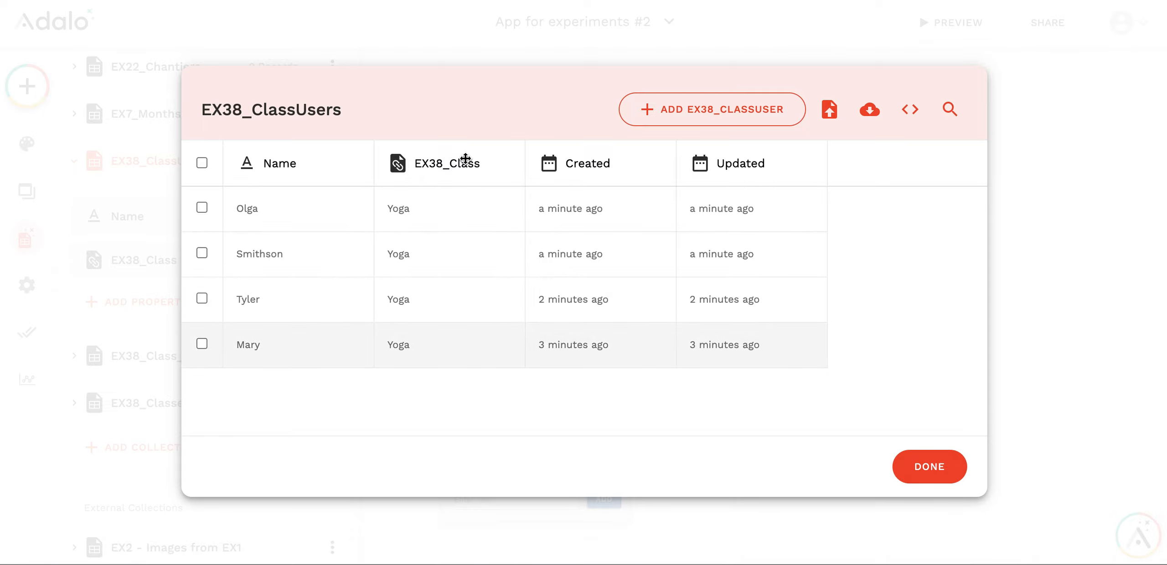
left_click(925, 475)
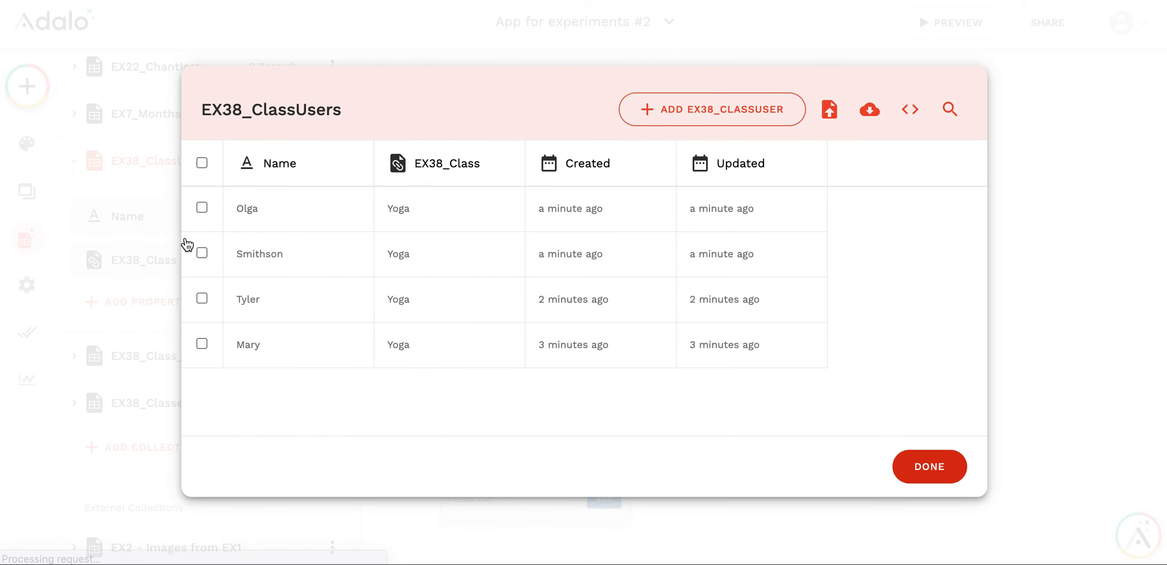
Examine the properties and records of the EX38_Class_waitlist collection, including the Processed field
left_click(74, 355)
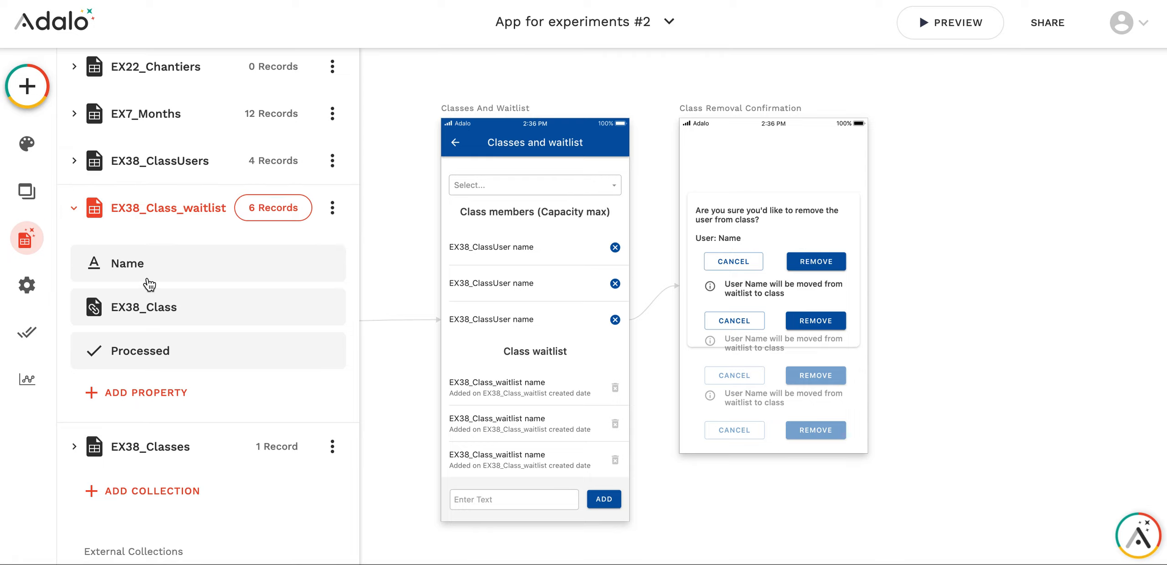
left_click(273, 208)
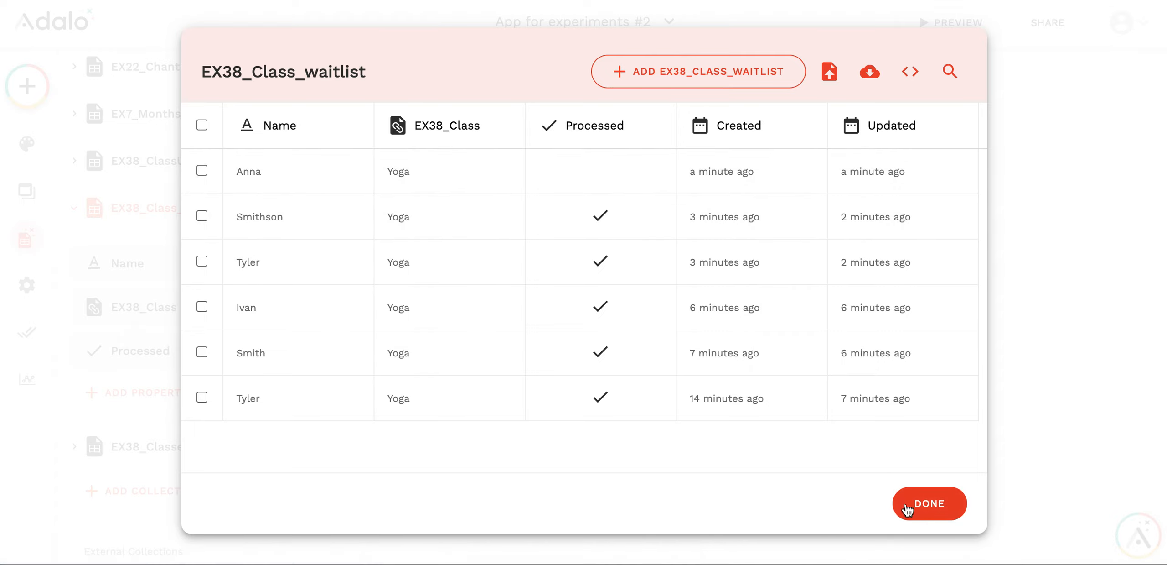
left_click(924, 504)
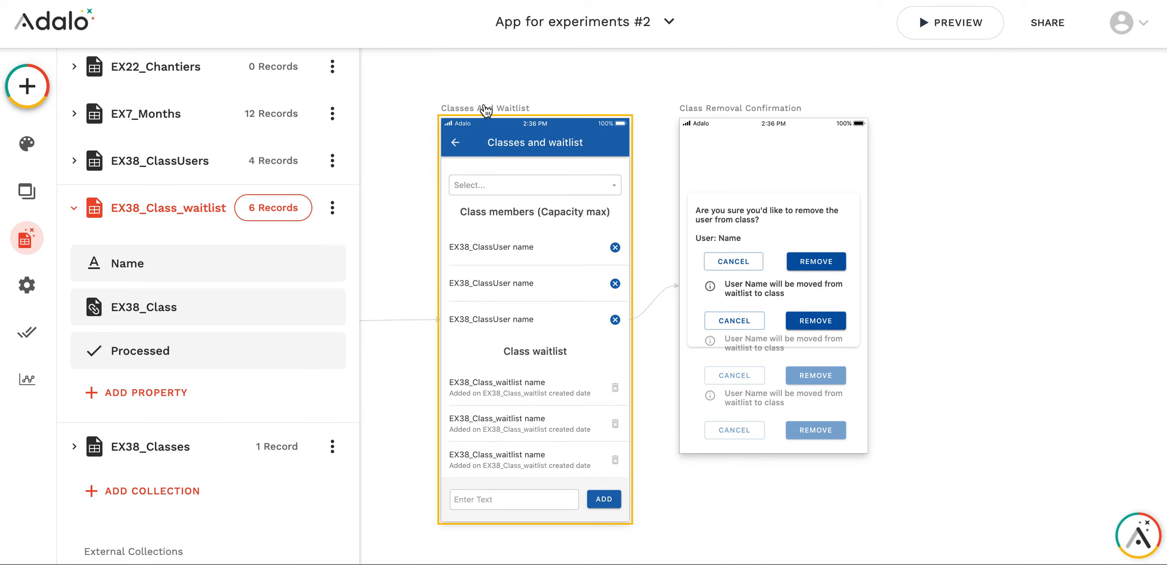
Review the settings of the class select menu and the filter, sorting and action settings of the class members list
left_click(500, 187)
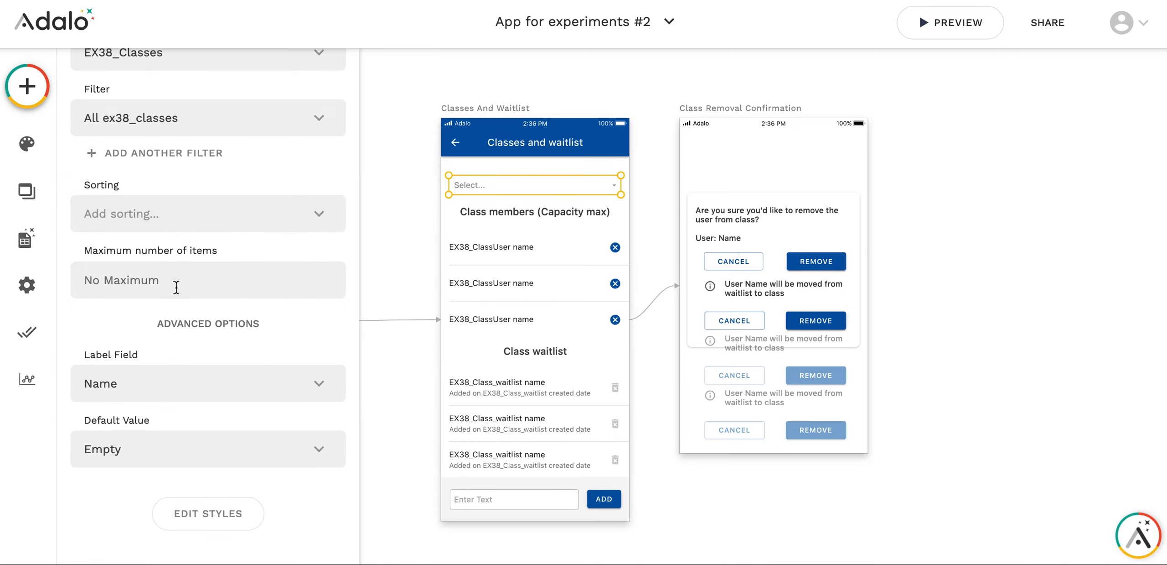
scroll(175, 287, "up", 3)
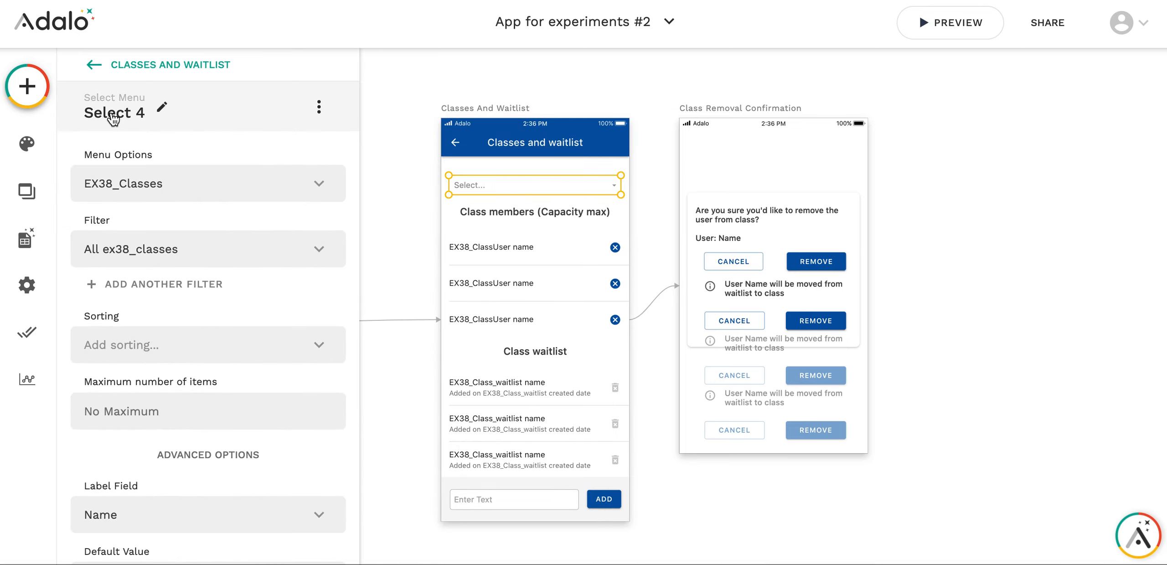
left_click(530, 265)
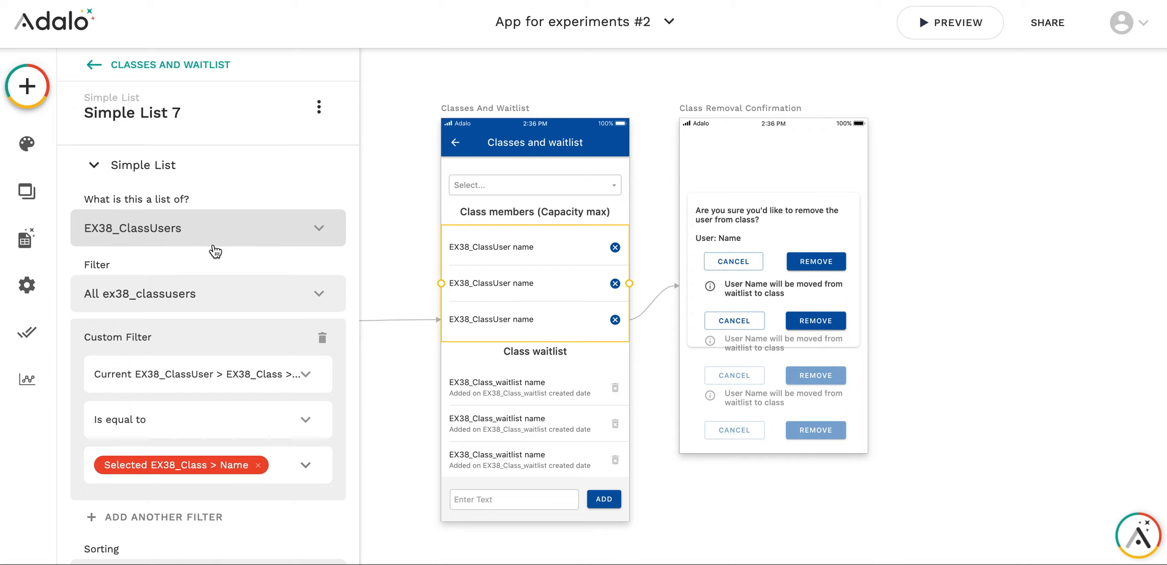
scroll(215, 247, "down", 3)
scroll(218, 254, "up", 1)
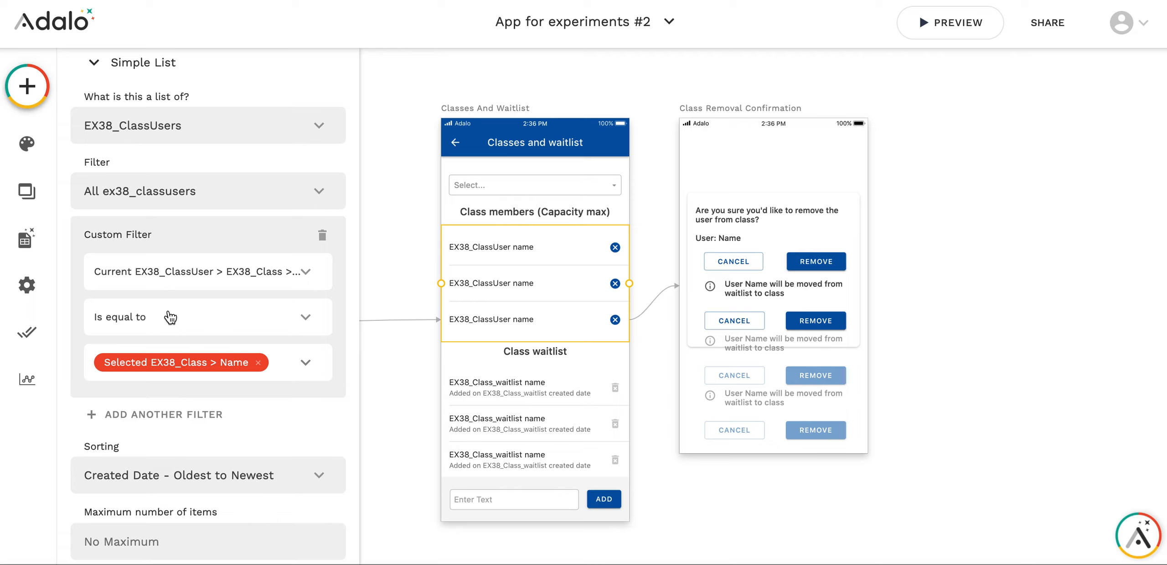
scroll(167, 315, "down", 1)
scroll(168, 301, "down", 2)
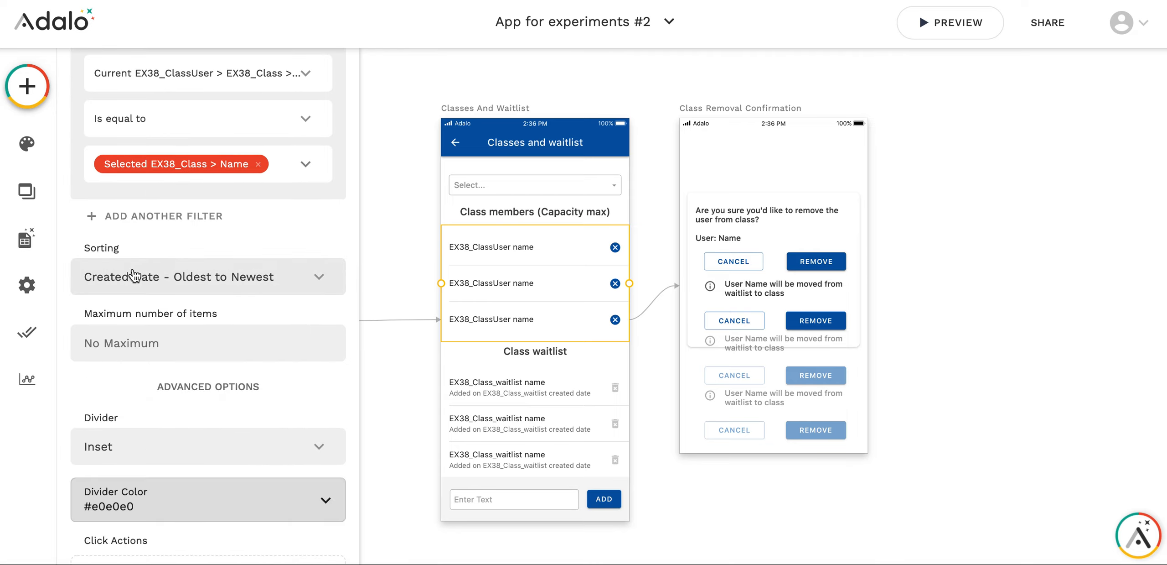
scroll(211, 283, "down", 4)
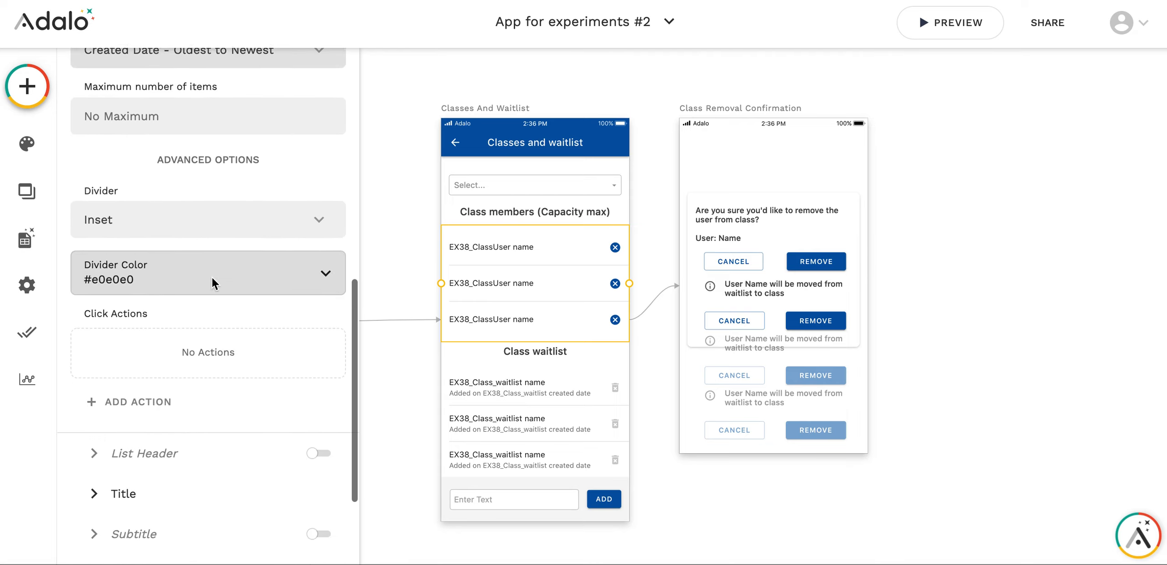
Review the class waitlist list's custom filters, sorting and the click action of its delete icon
scroll(212, 309, "down", 1)
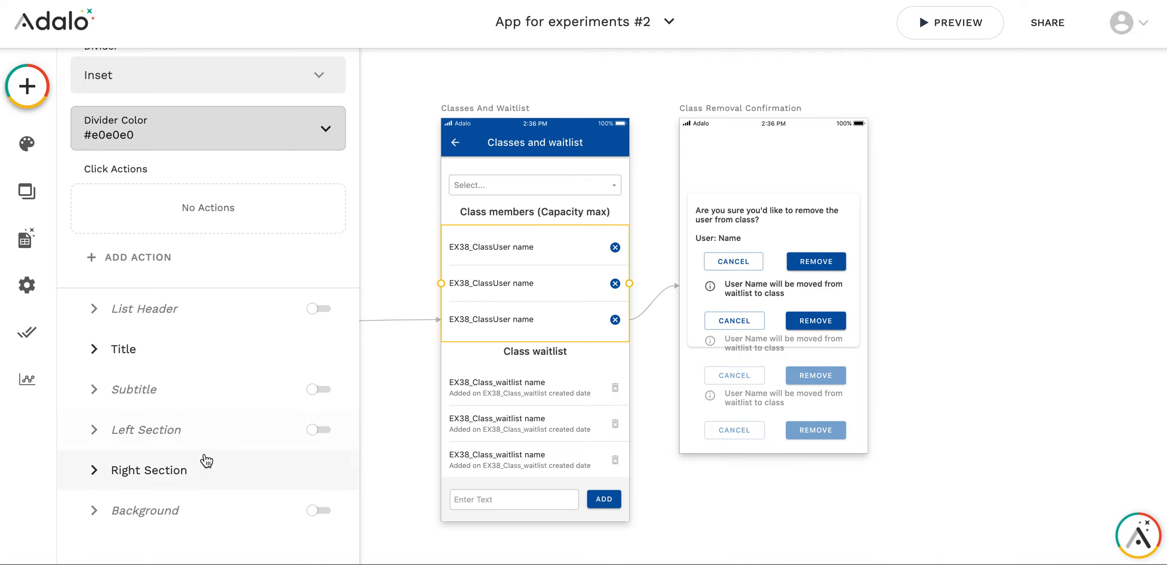
left_click(507, 423)
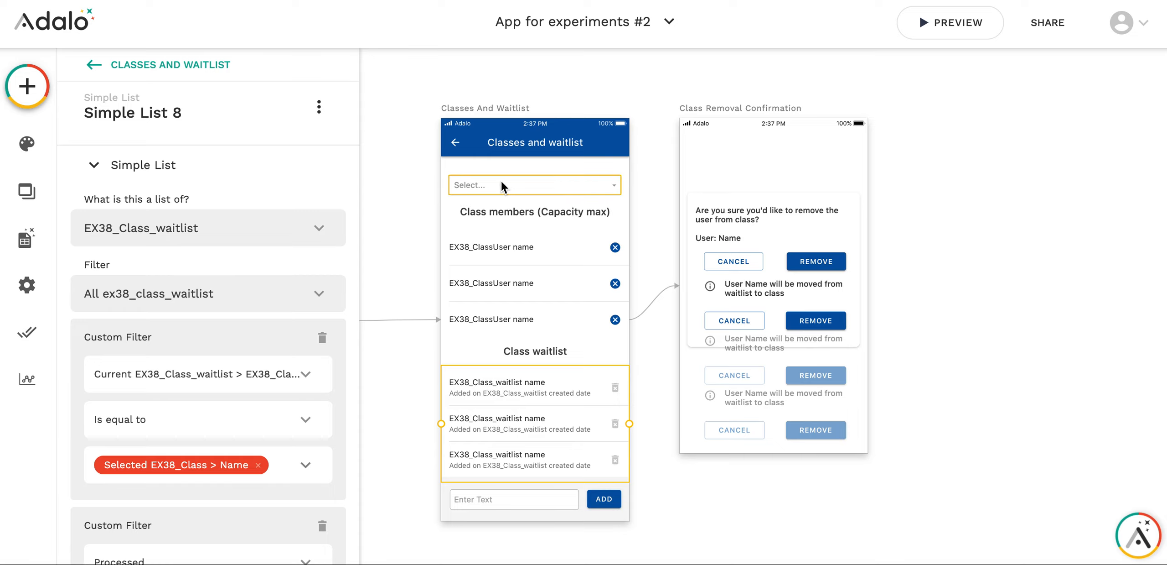
scroll(240, 386, "down", 5)
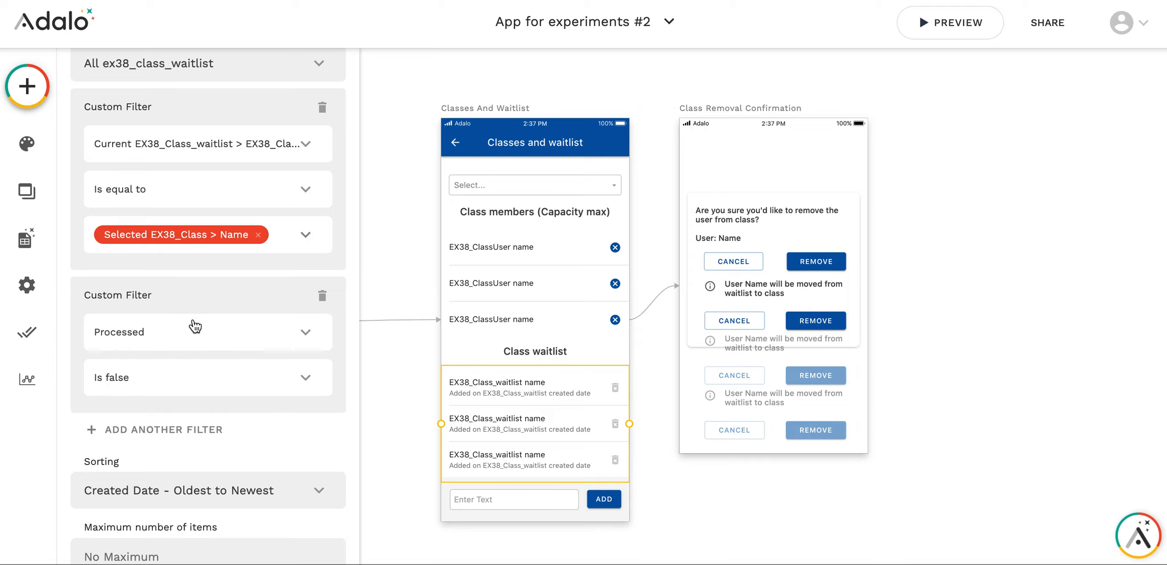
scroll(245, 331, "up", 2)
scroll(245, 331, "down", 1)
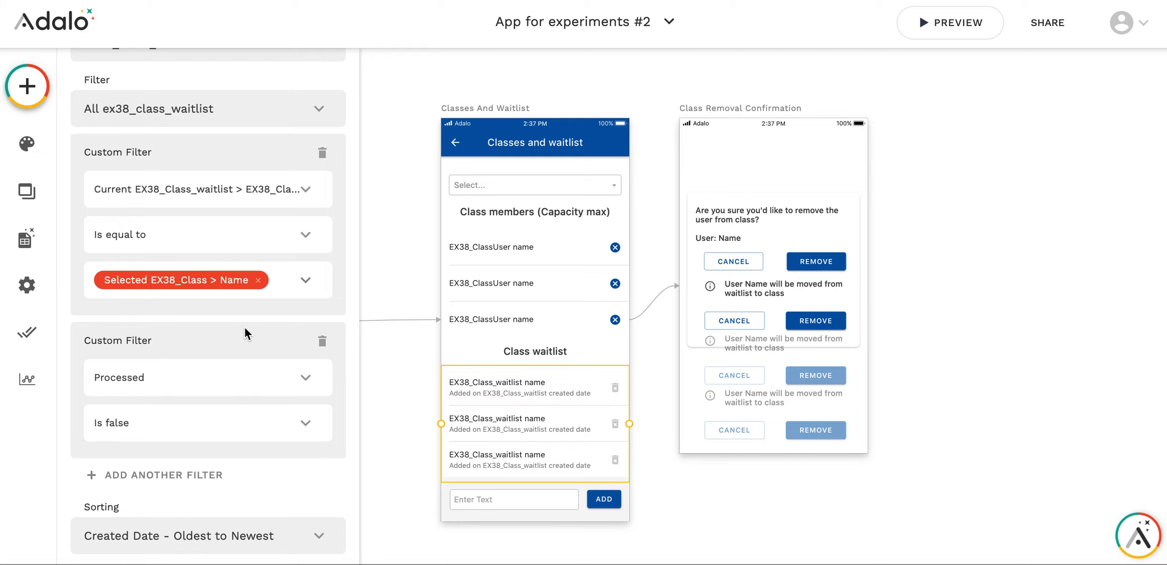
scroll(244, 327, "down", 10)
scroll(244, 327, "up", 2)
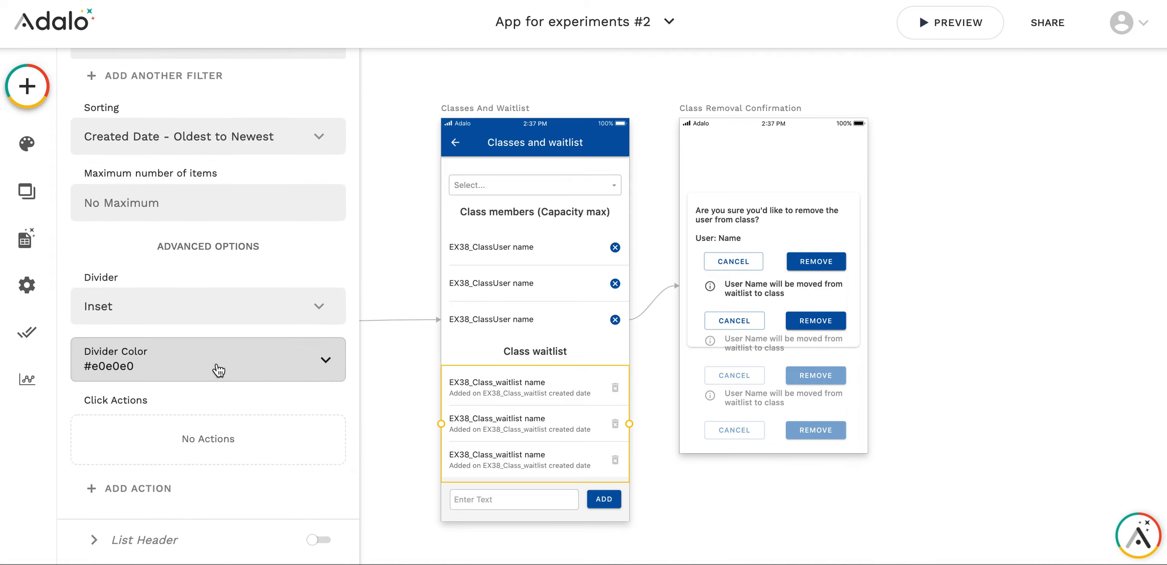
scroll(216, 368, "down", 5)
left_click(96, 474)
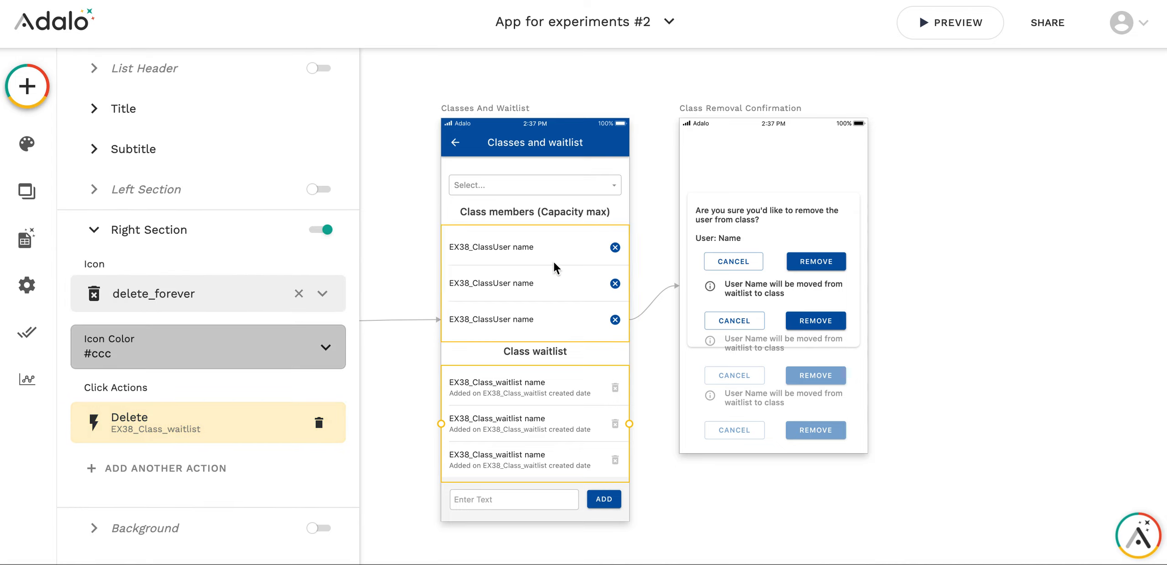
Inspect the click action of the cancel icon in the class members list's Right Section
left_click(588, 274)
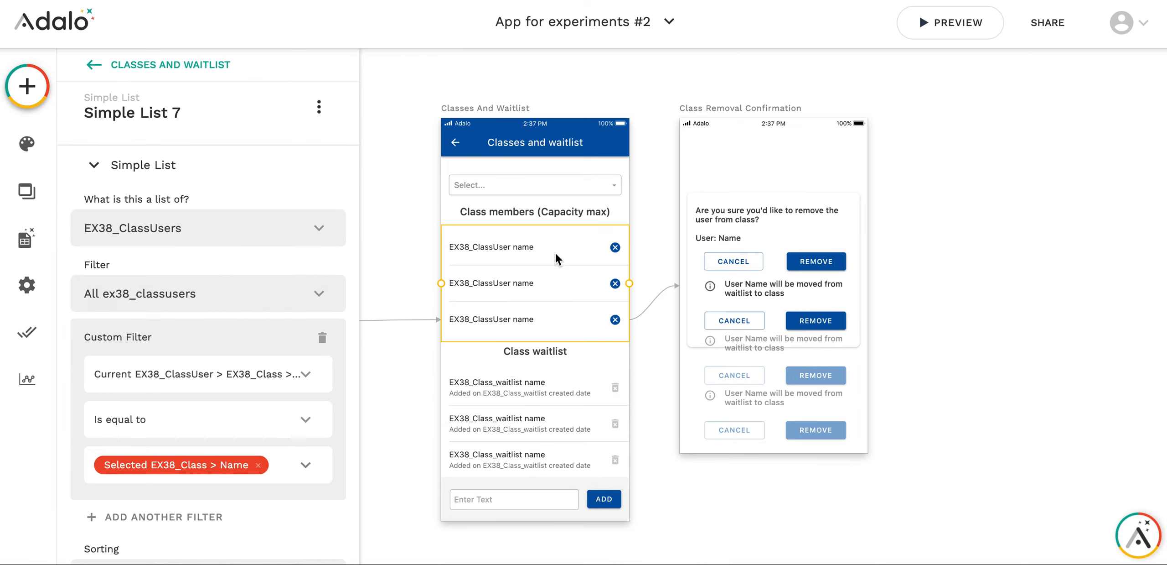
scroll(192, 321, "down", 15)
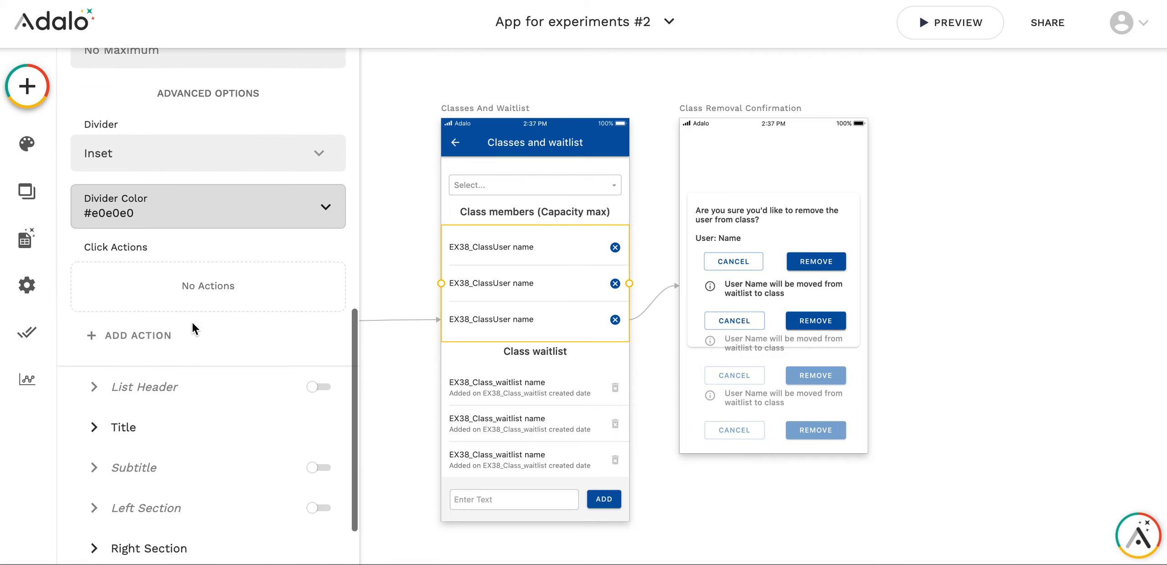
left_click(116, 470)
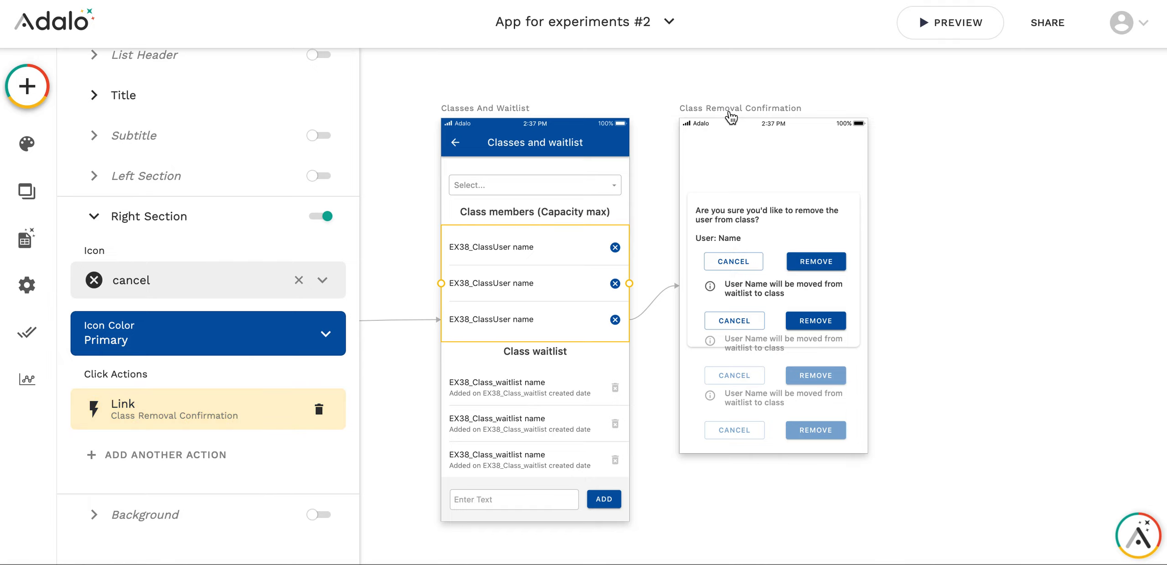
Examine the components and available data of the Class Removal Confirmation screen
left_click(768, 118)
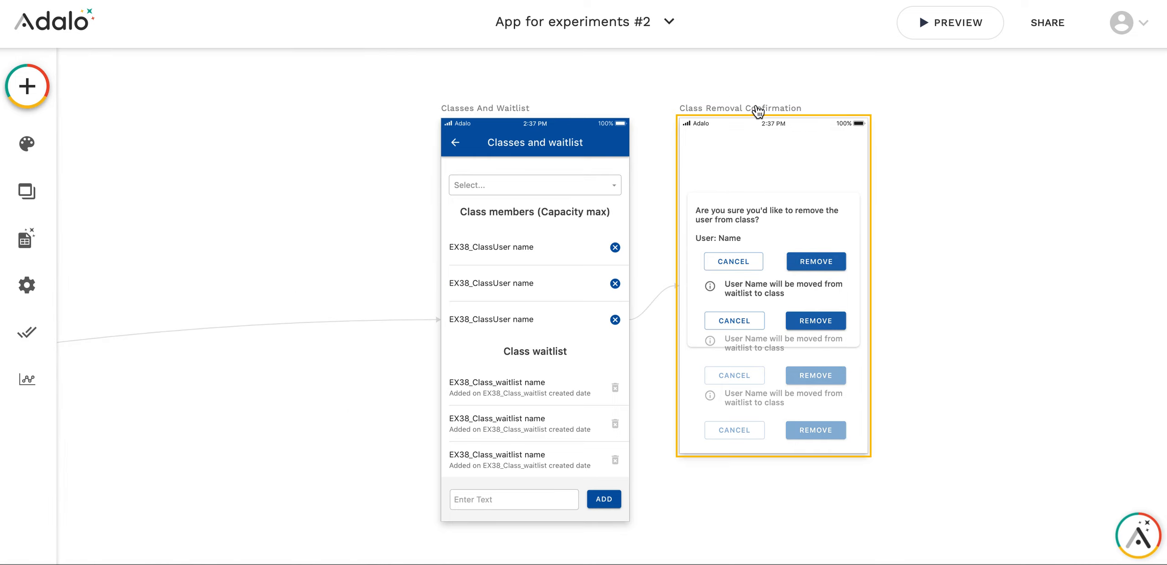
left_click(816, 210)
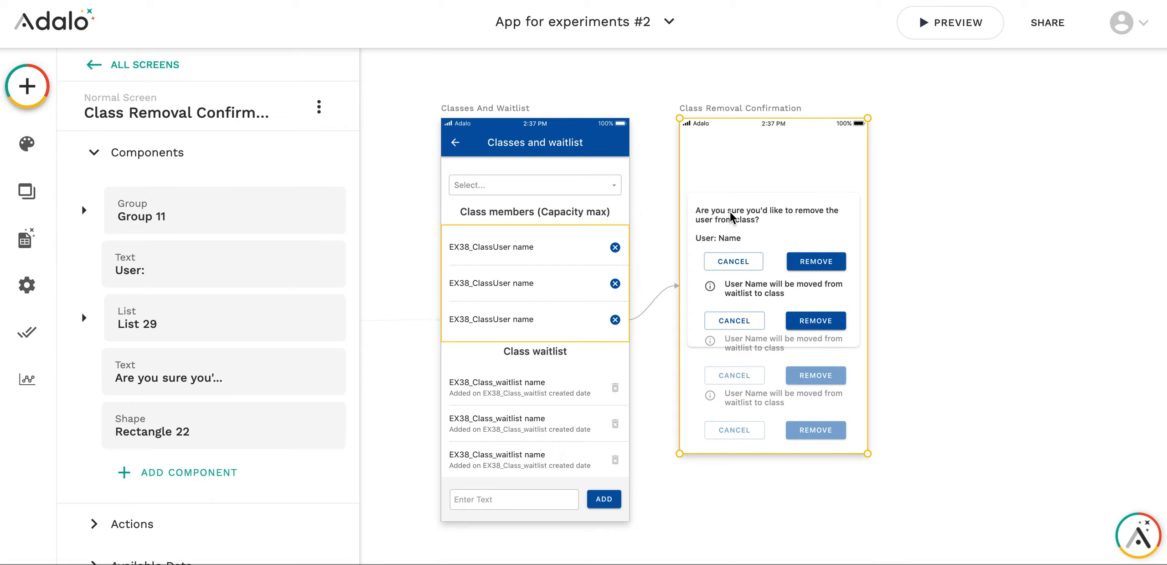
scroll(157, 419, "down", 3)
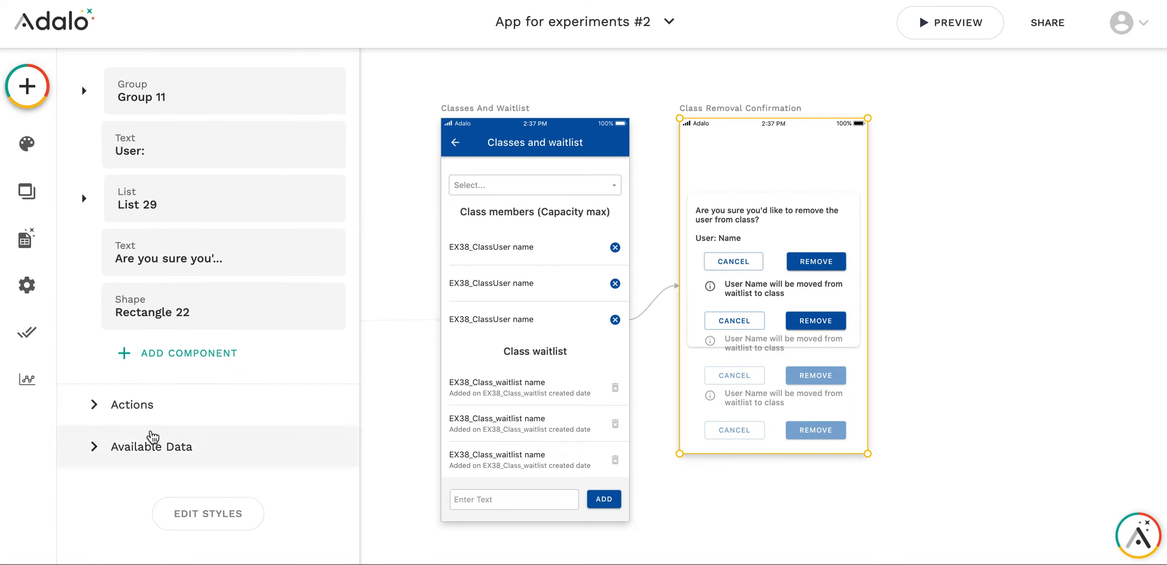
left_click(149, 445)
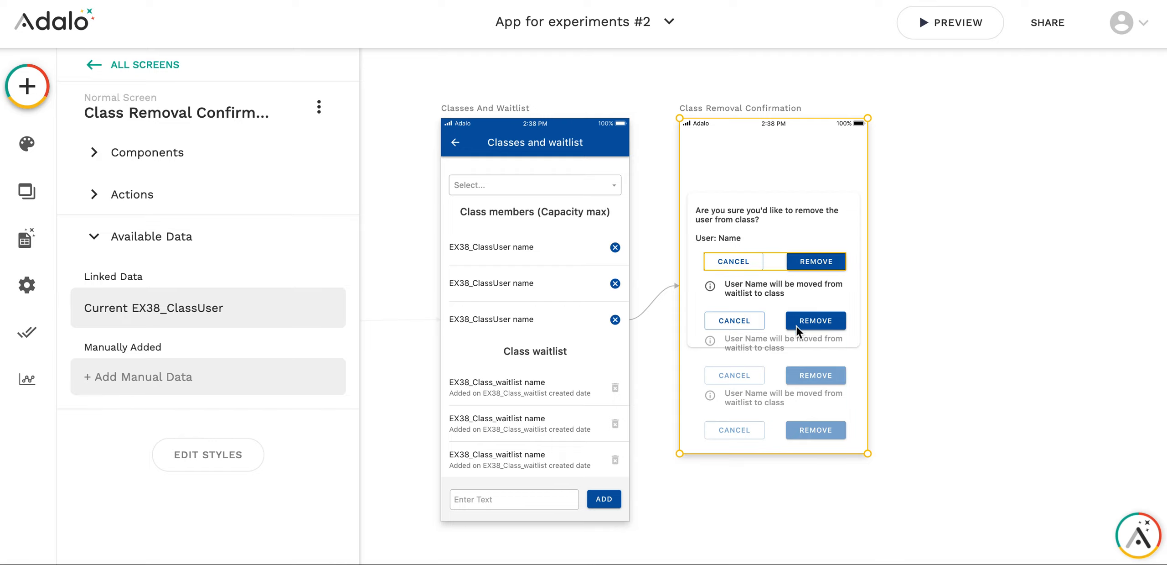
Review the source collection, filters, sorting and maximum number of items of the waitlist list on the Class Removal Confirmation screen
left_click(764, 324)
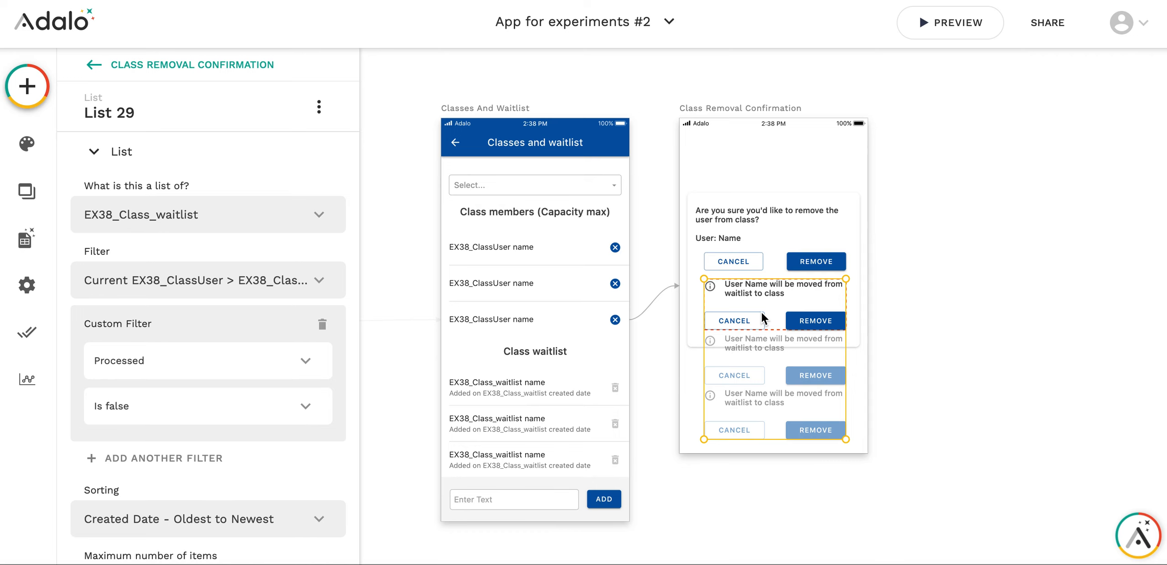
scroll(762, 318, "up", 2)
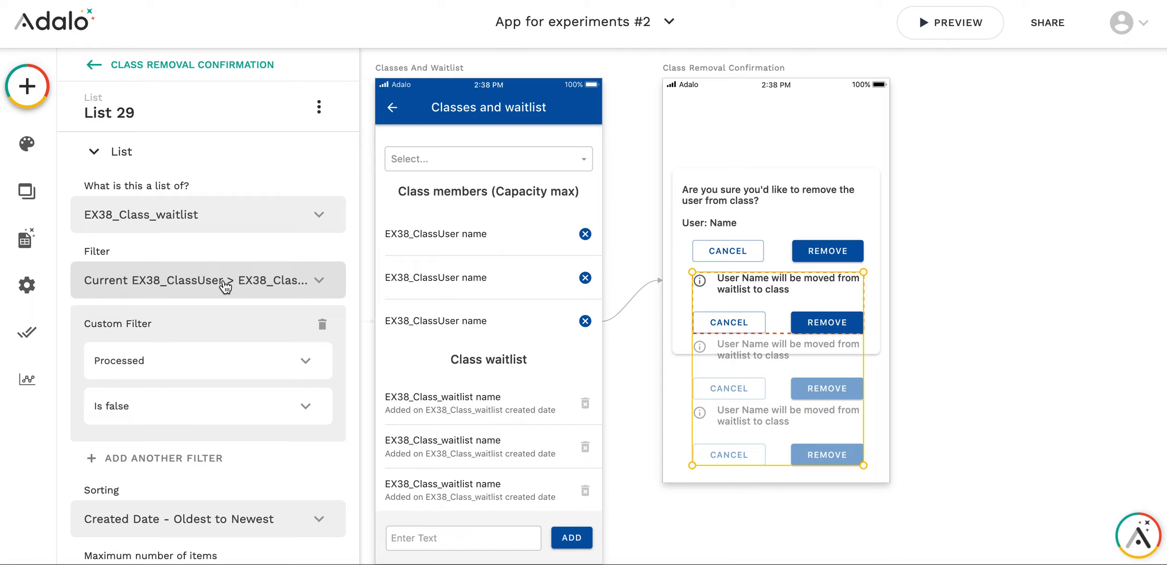
left_click(258, 275)
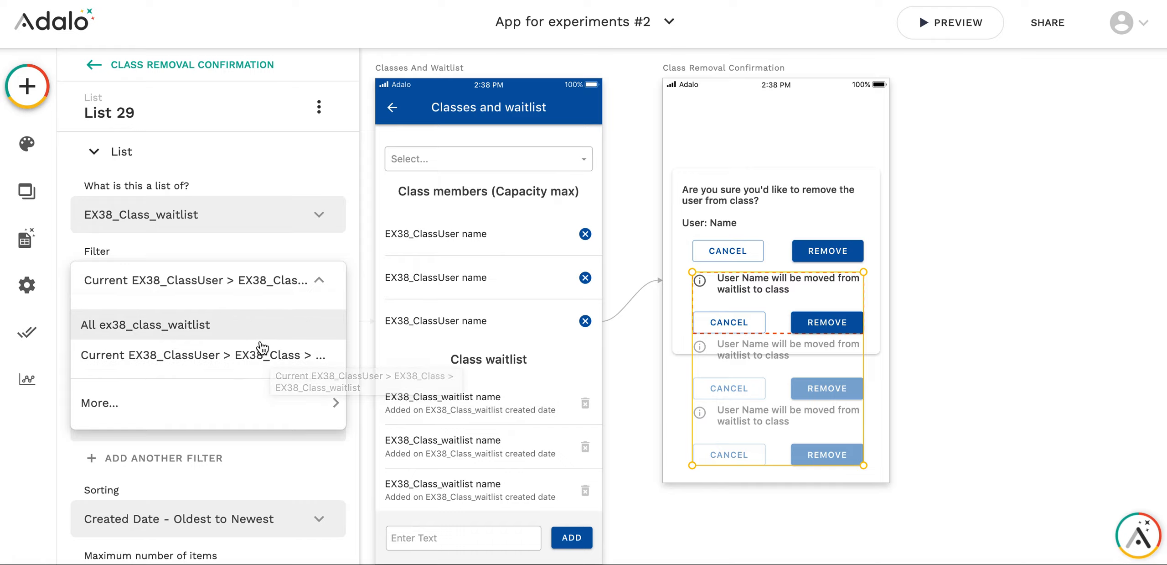
left_click(231, 241)
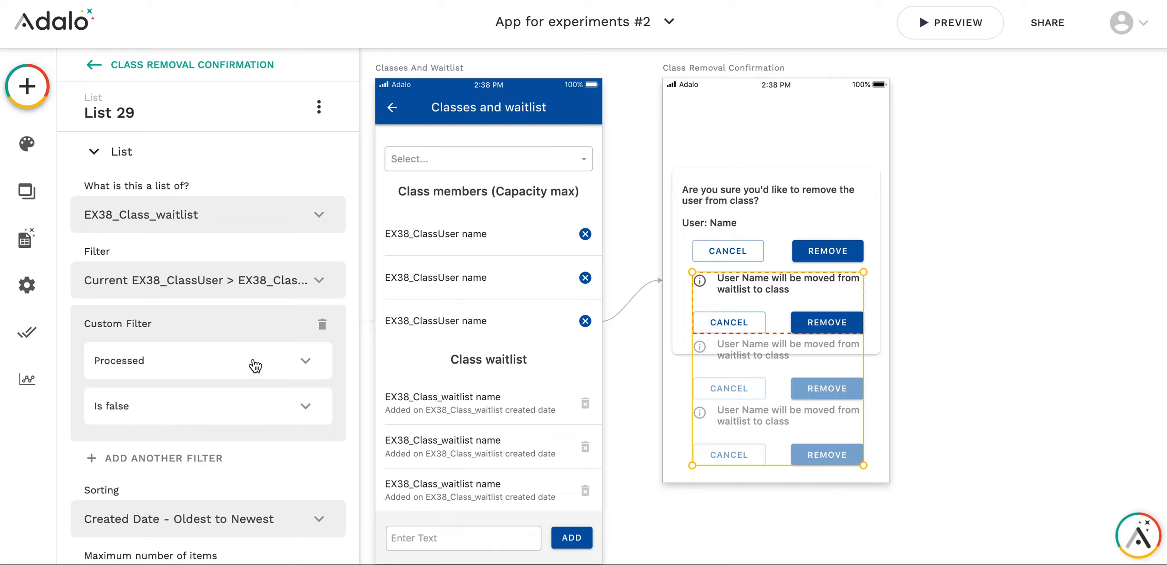
scroll(251, 364, "down", 3)
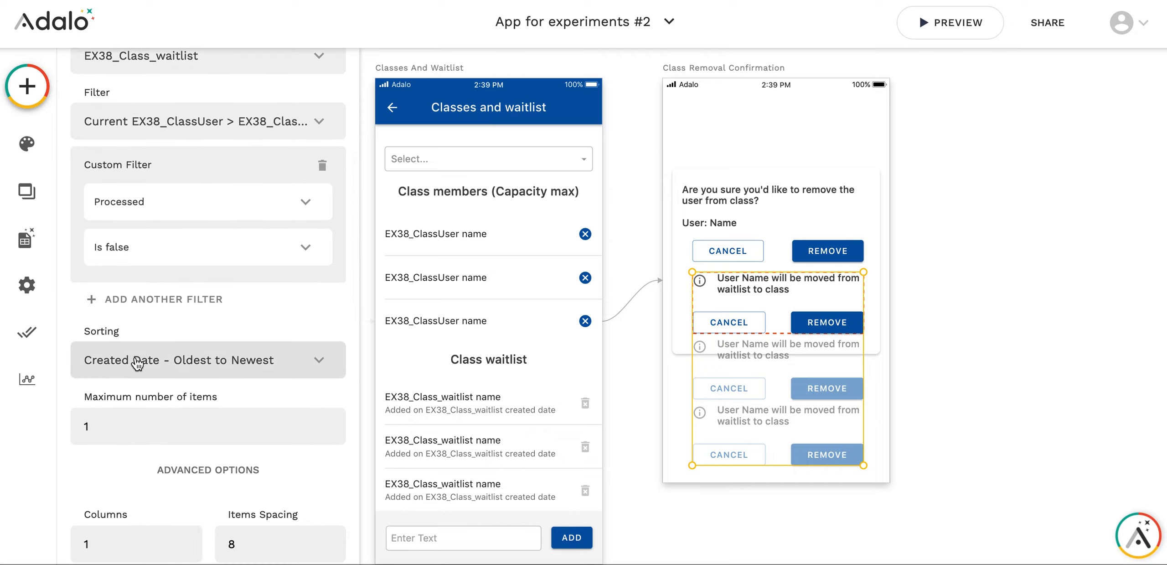
scroll(137, 363, "down", 2)
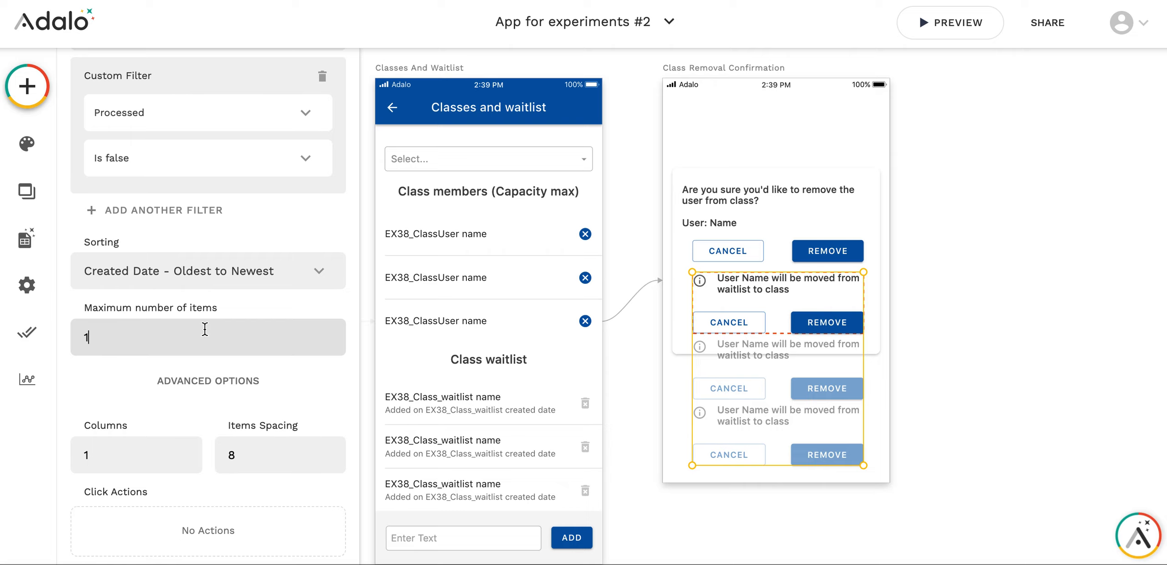
scroll(305, 367, "down", 4)
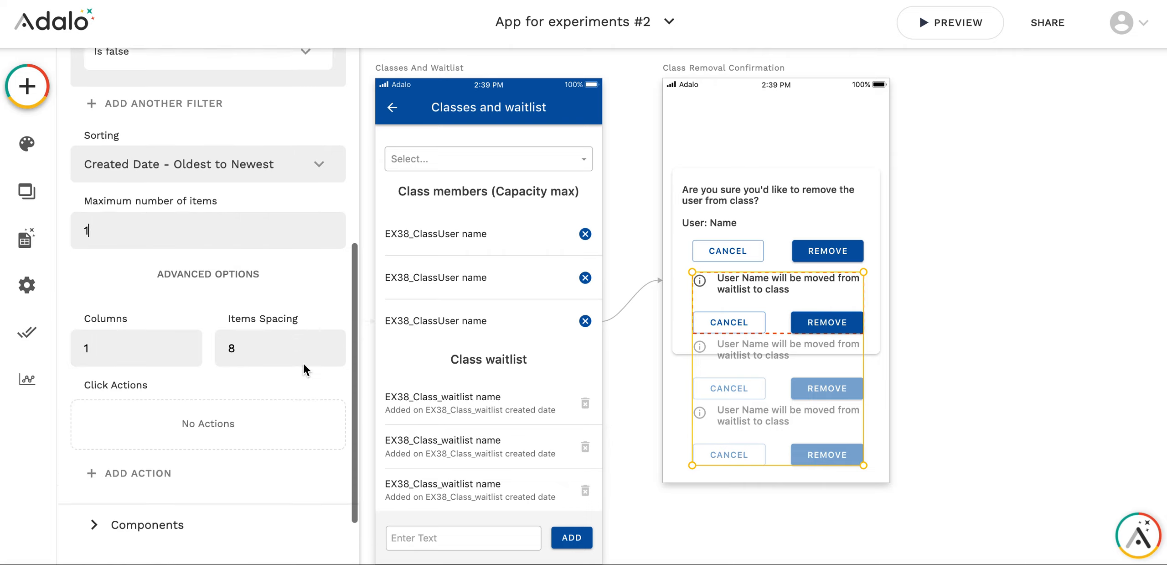
scroll(308, 365, "up", 10)
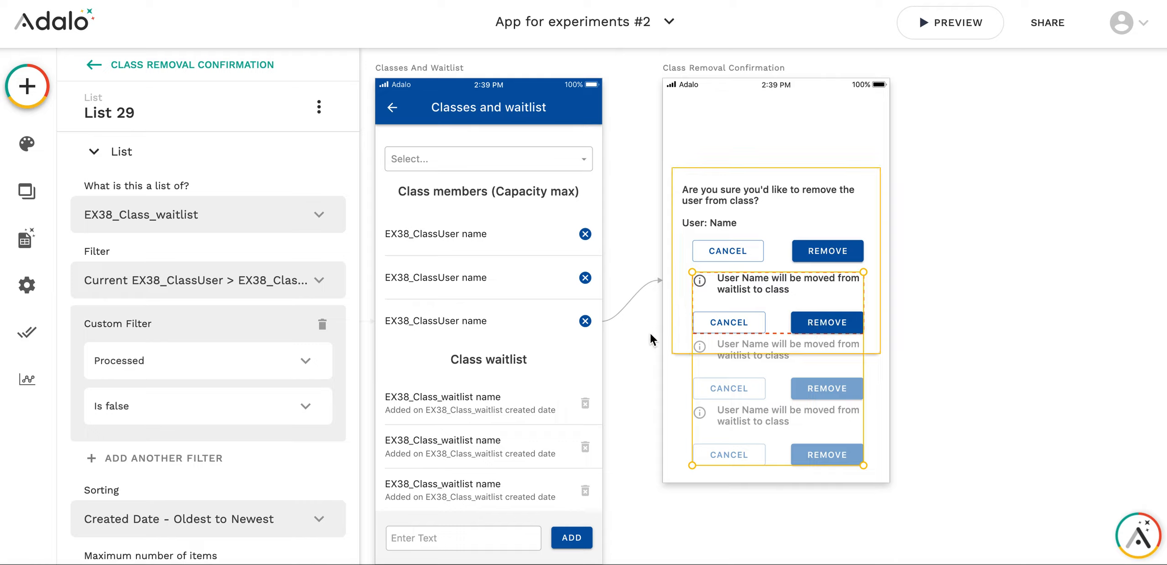
Inspect the Create EX38_ClassUser action of the Remove button inside the confirmation screen's waitlist list
left_click(827, 323)
scroll(122, 365, "down", 2)
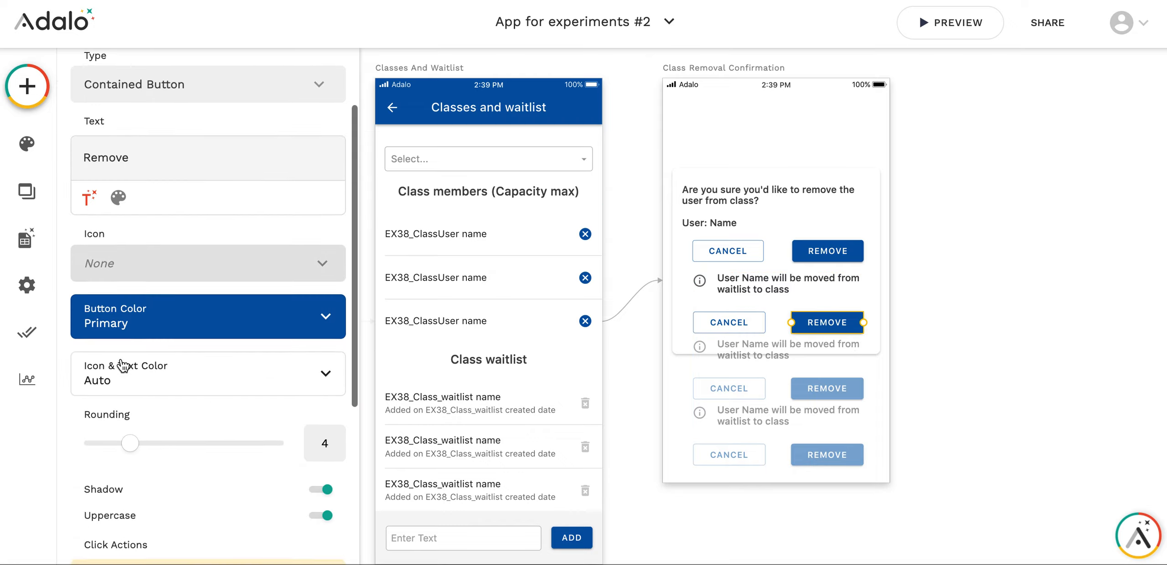
scroll(122, 365, "down", 5)
left_click(196, 317)
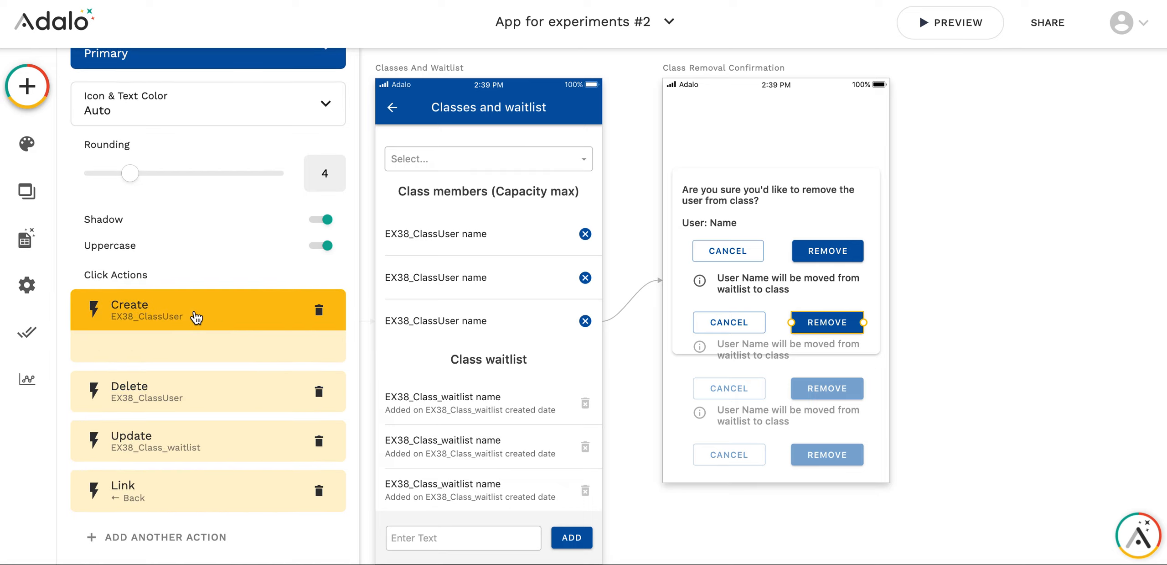
scroll(195, 313, "down", 4)
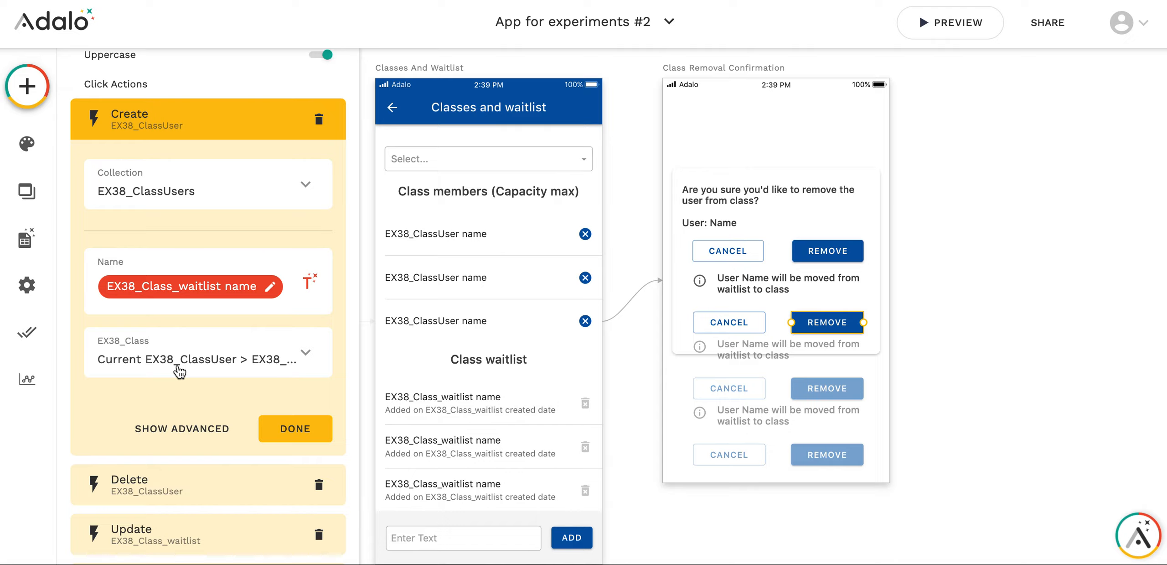
Inspect the Remove button's Delete EX38_ClassUser action with its record options, and its Update EX38_Class_waitlist action
left_click(157, 482)
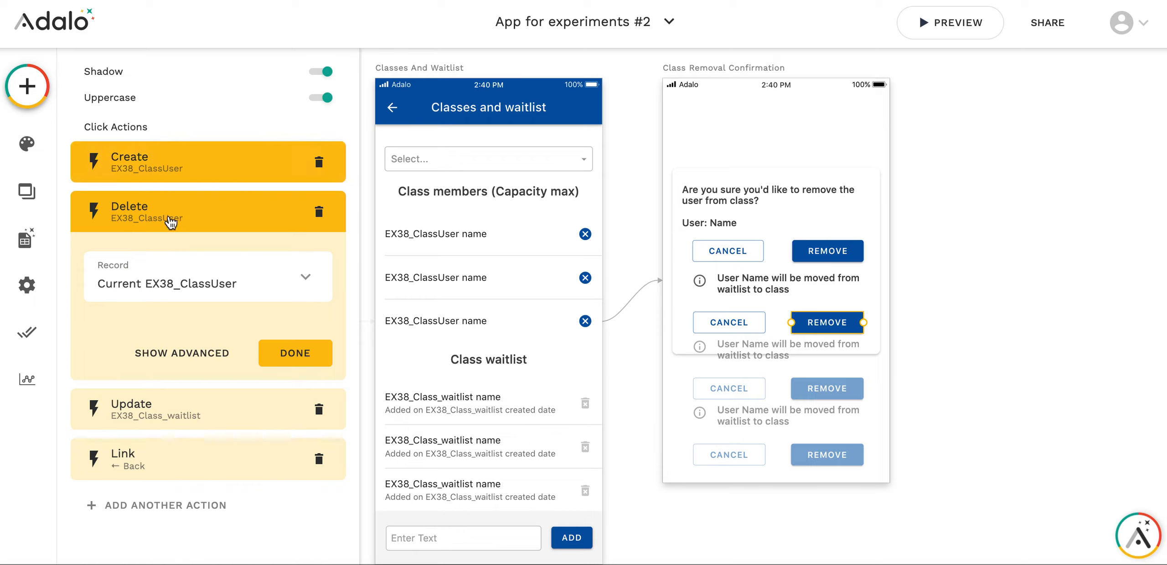
left_click(177, 292)
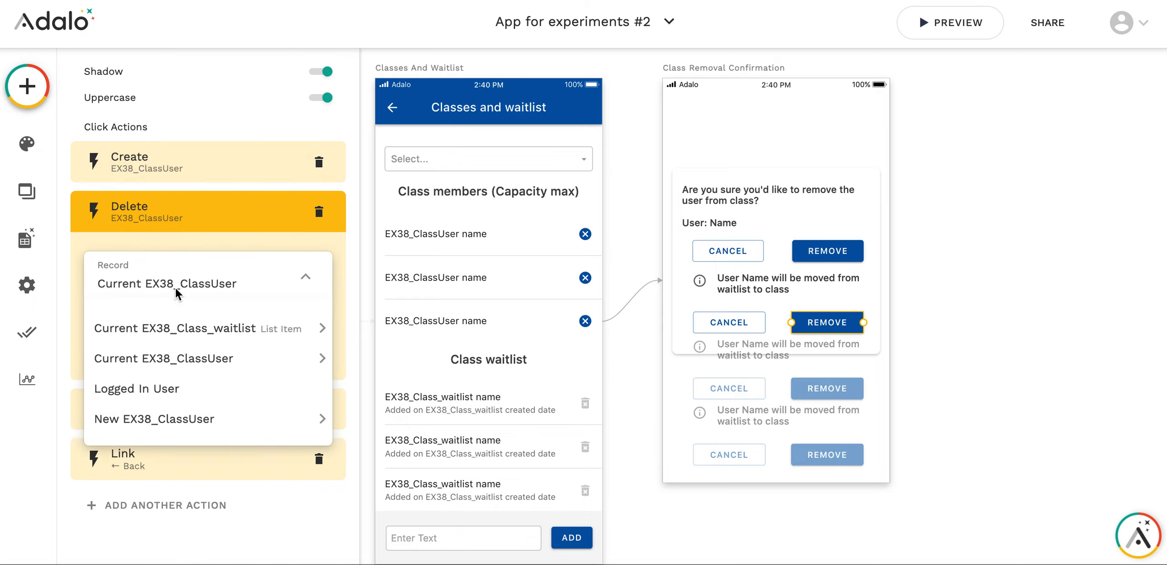
mouse_move(163, 431)
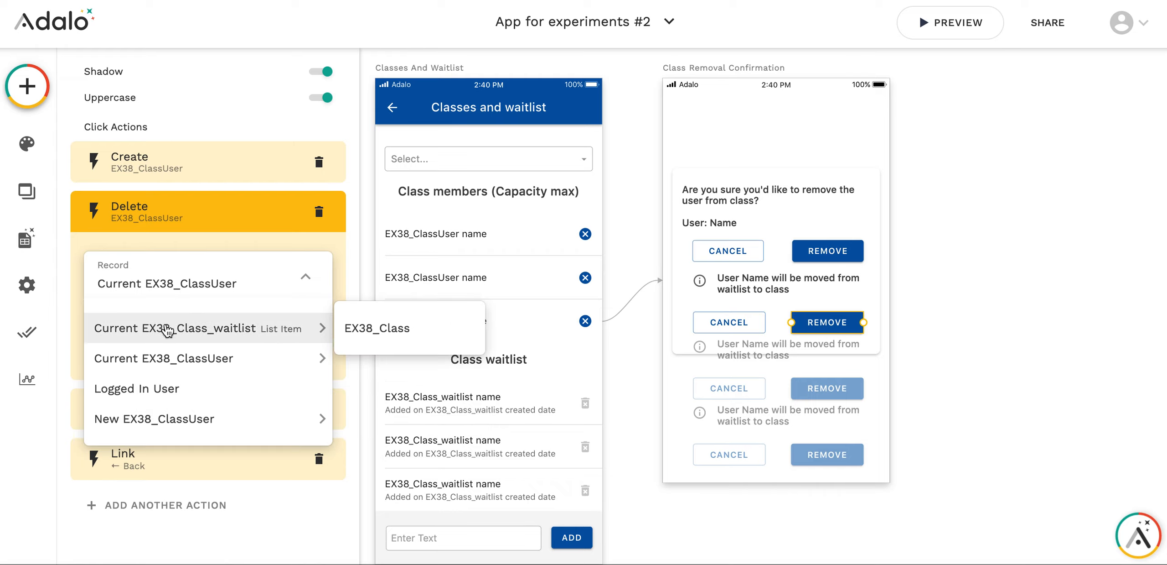
left_click(206, 270)
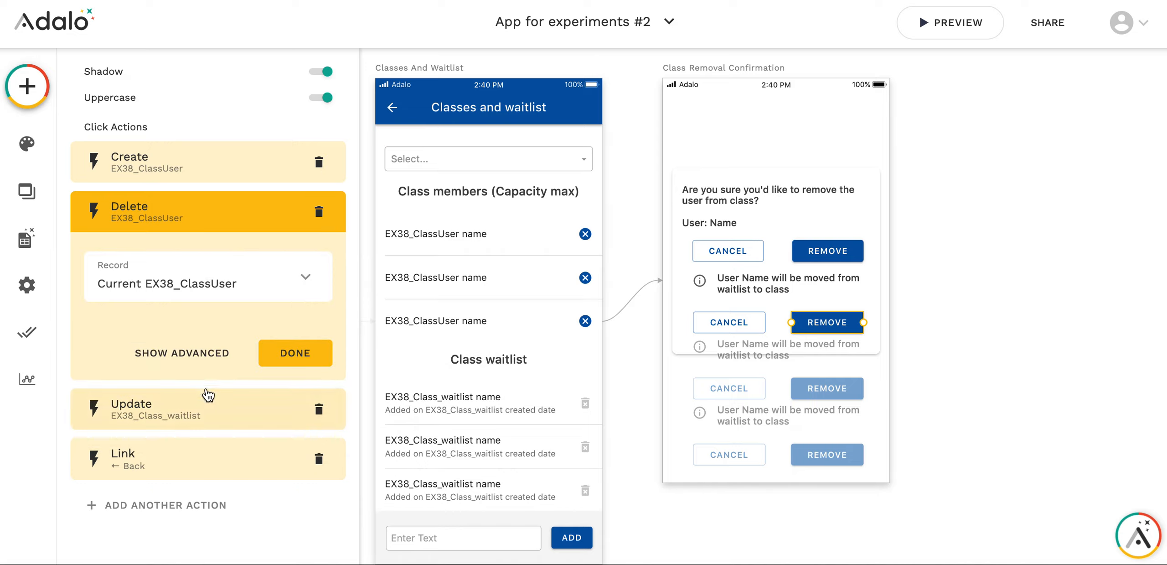
left_click(181, 416)
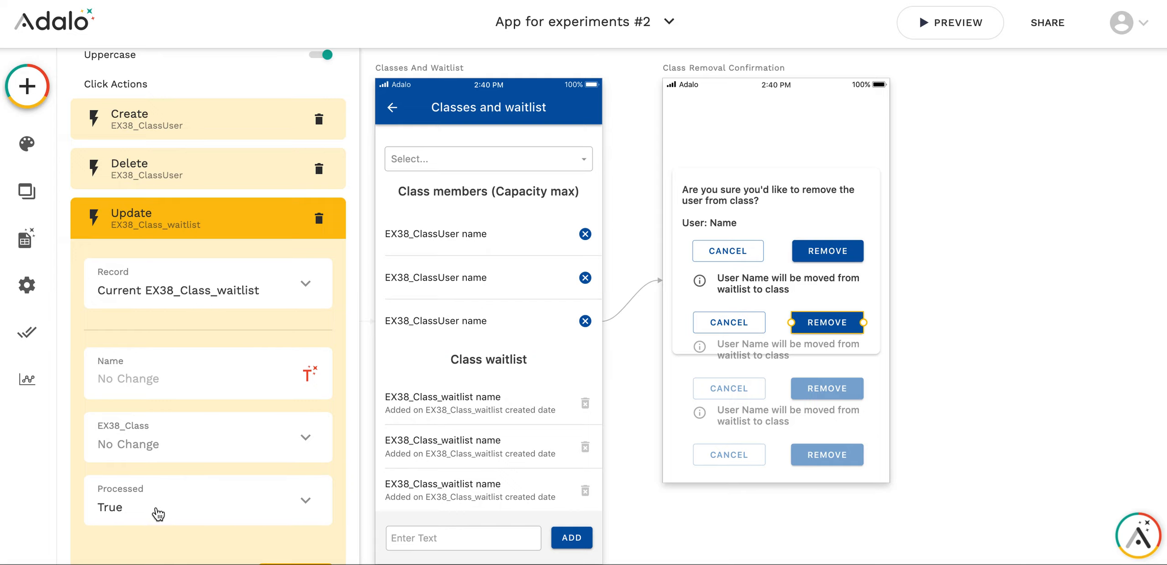
left_click(203, 223)
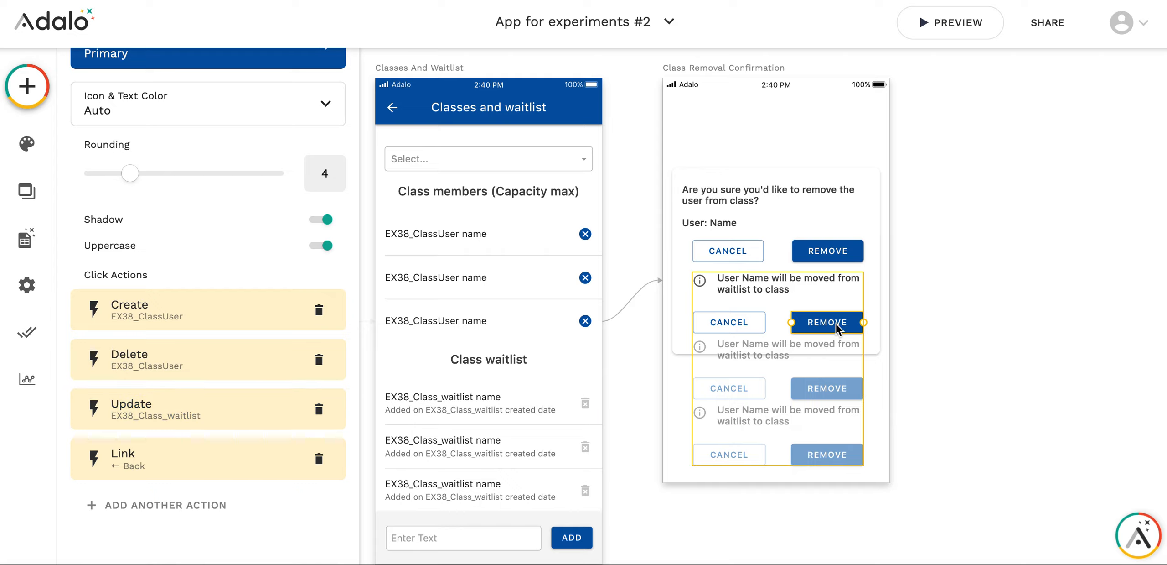
Examine the visibility condition and its custom filter for the upper Cancel and Remove button group on the confirmation screen
left_click(733, 311)
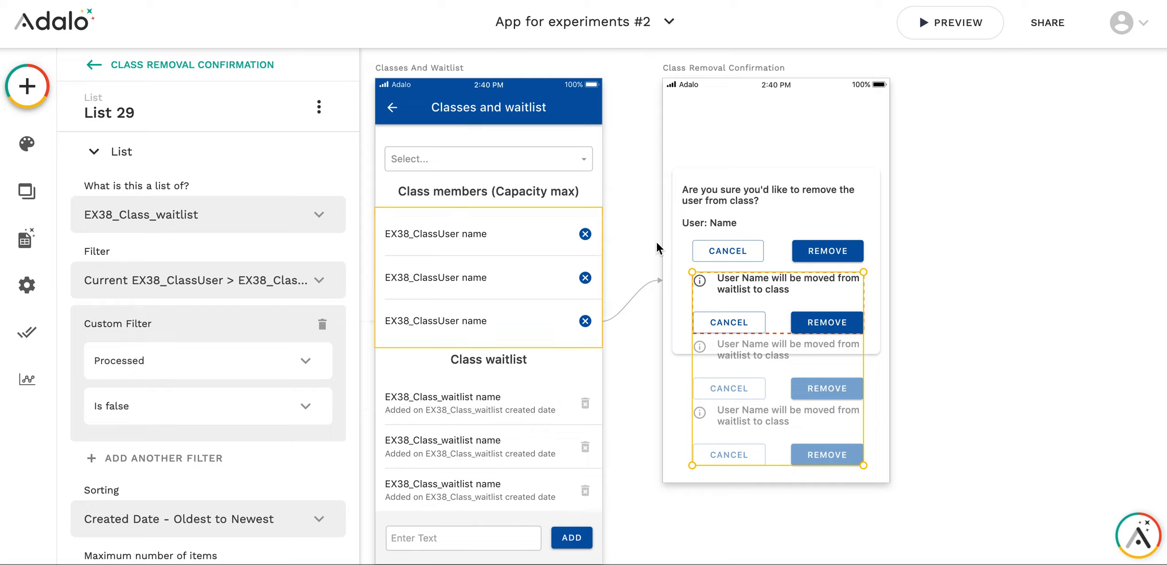
left_click(745, 251)
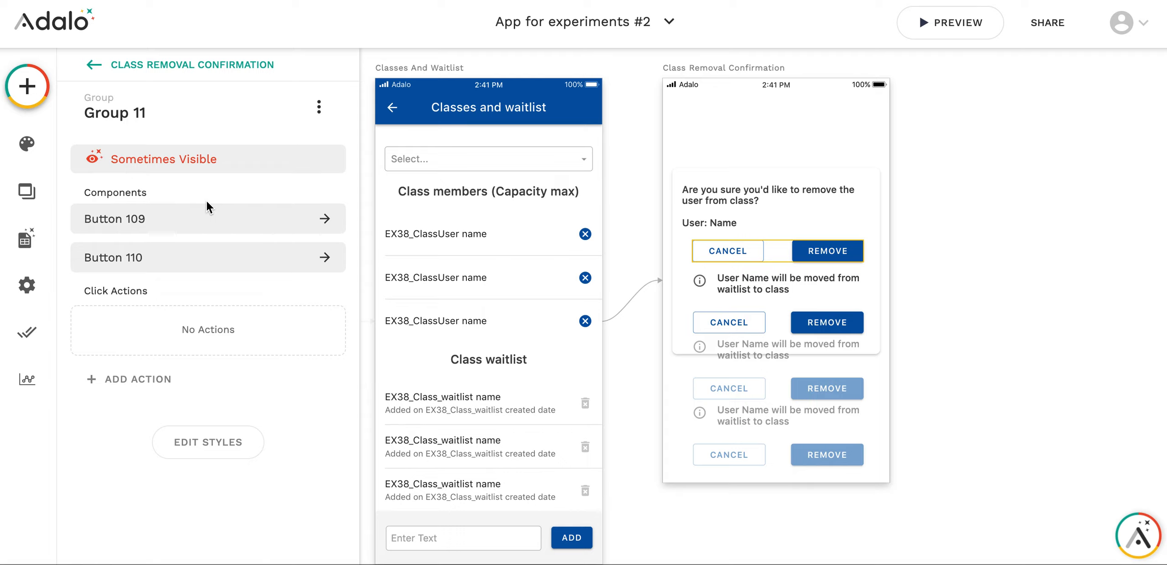
left_click(186, 167)
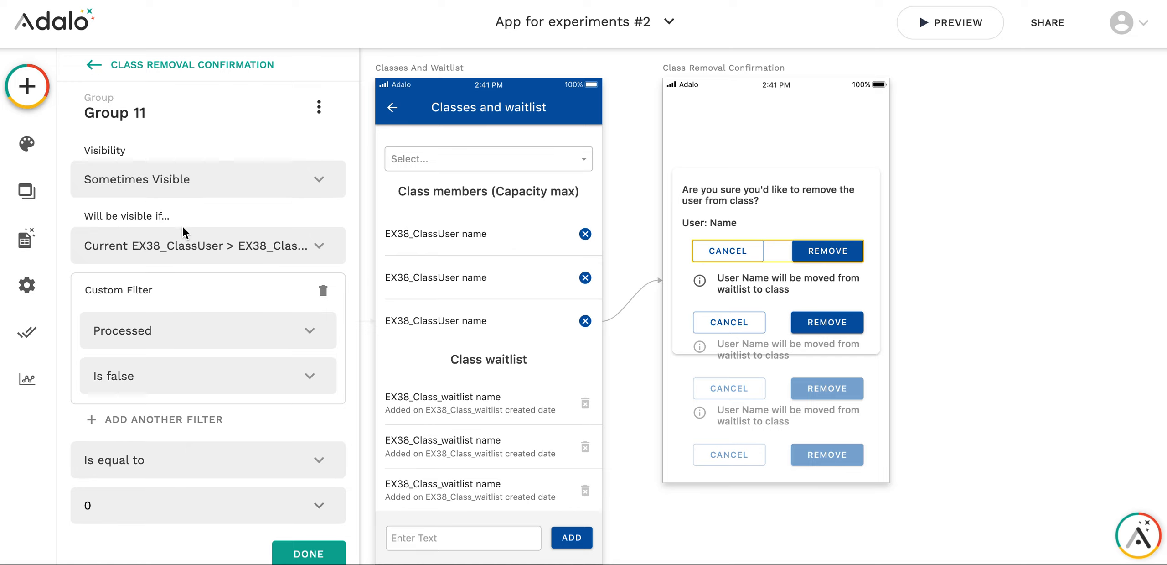
left_click(260, 244)
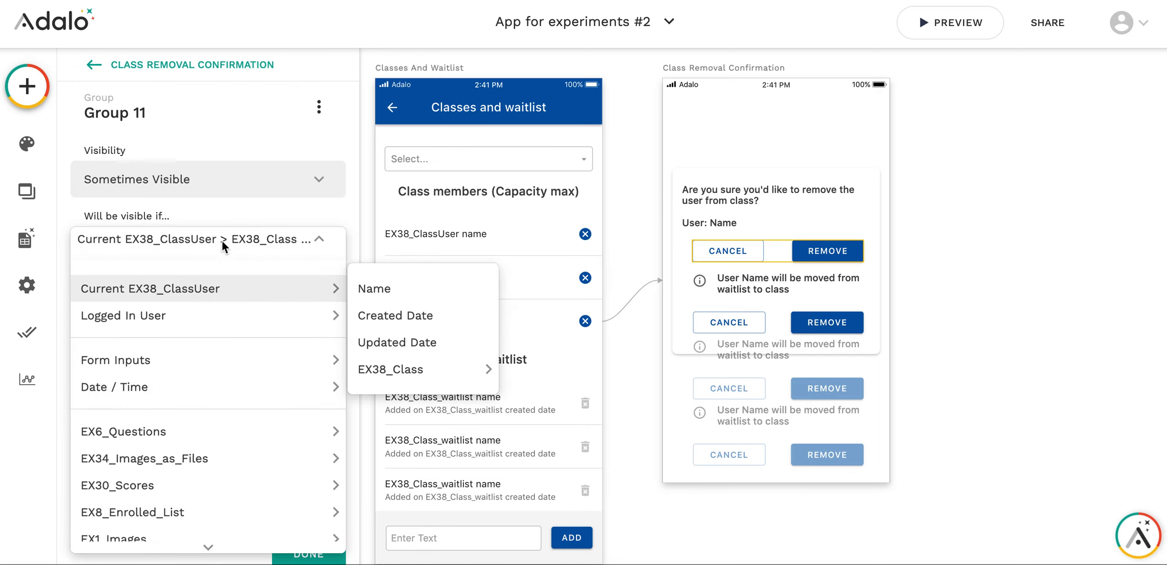
left_click(256, 242)
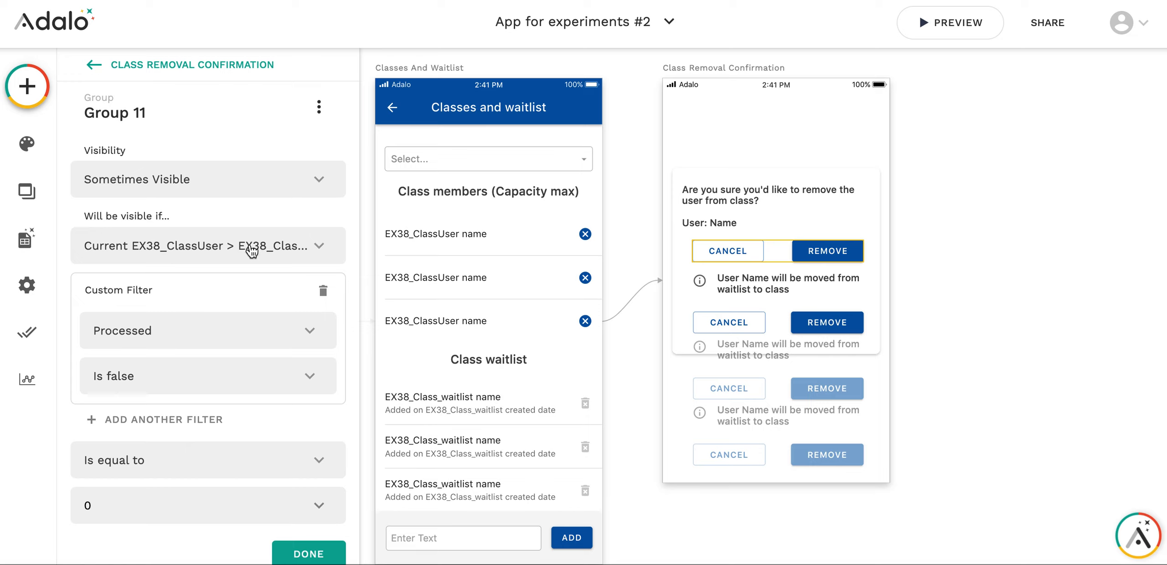
Examine the source options under Current EX38_ClassUser for the upper Cancel and Remove button group's visibility condition
left_click(250, 244)
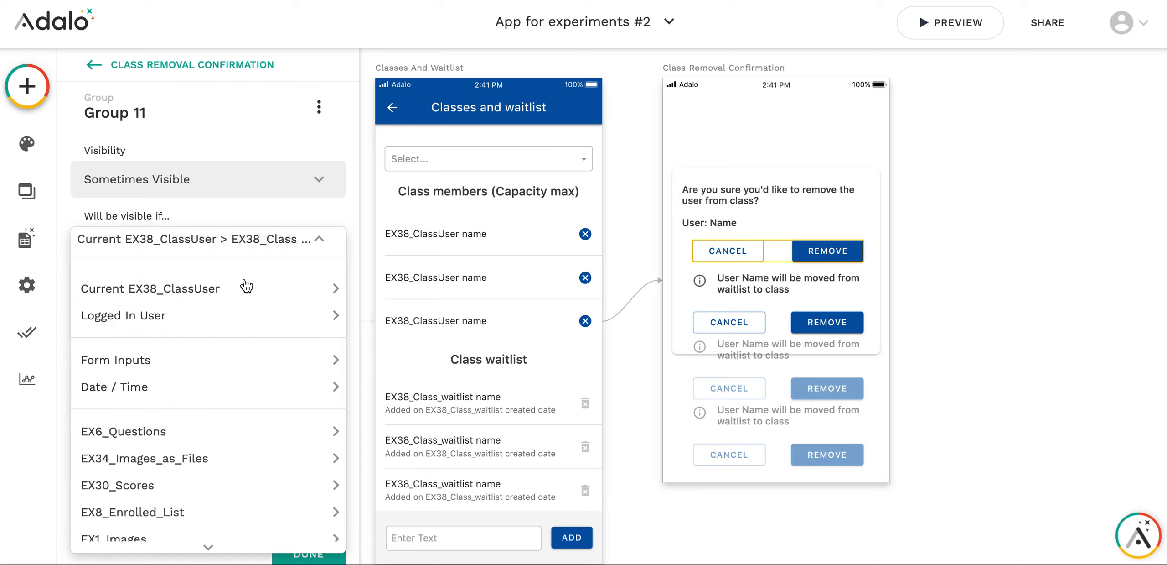
mouse_move(248, 287)
mouse_move(392, 386)
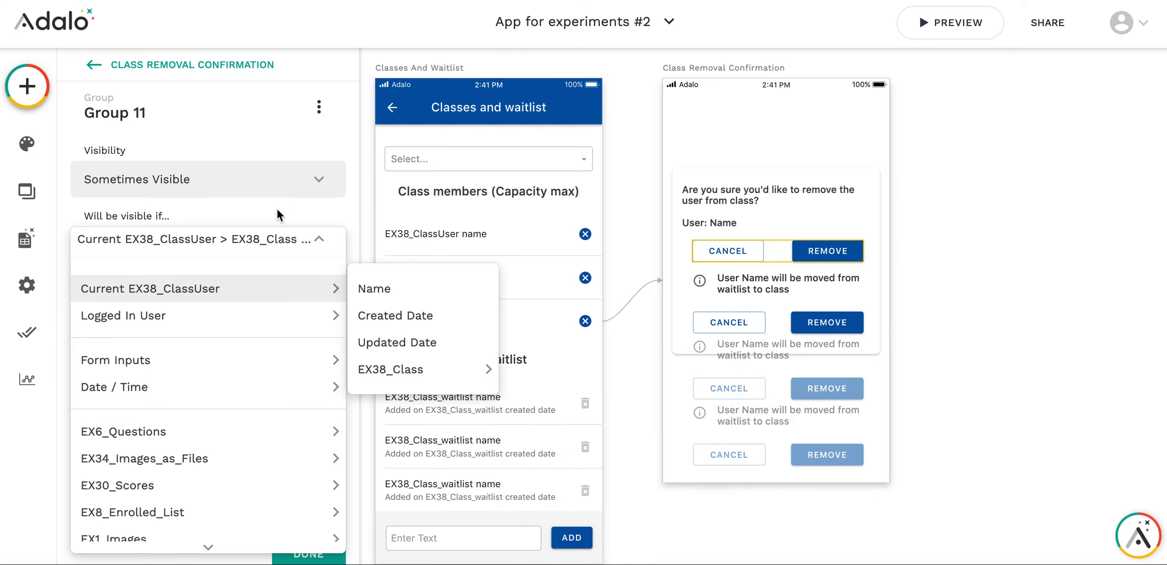
left_click(258, 226)
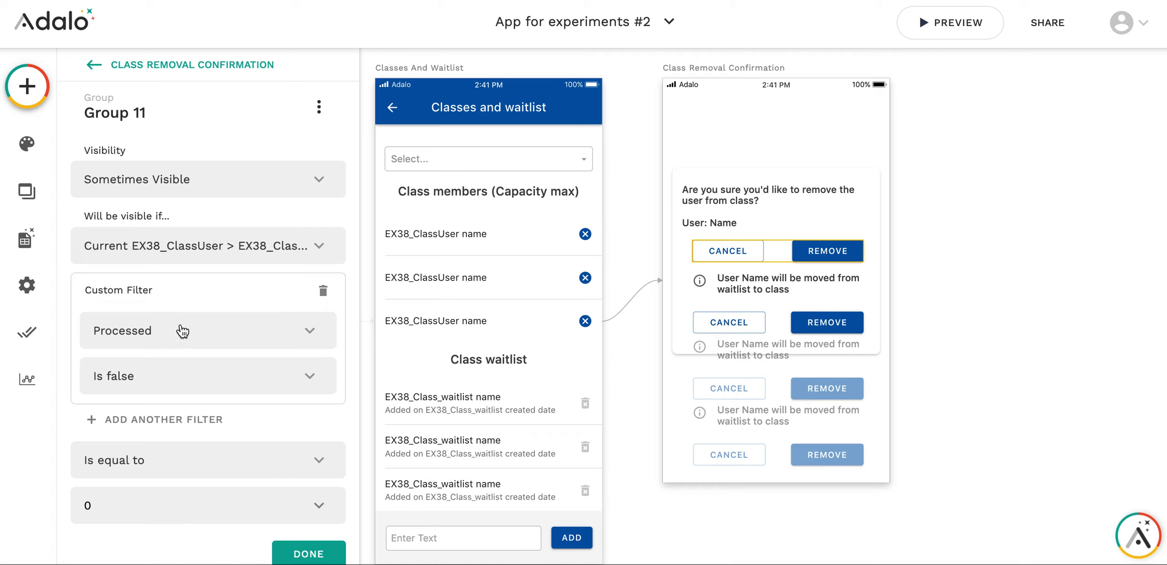
Base the group's visibility condition on the Count of EX38_Class_waitlist in the current EX38_ClassUser's EX38_Class
left_click(209, 246)
mouse_move(208, 285)
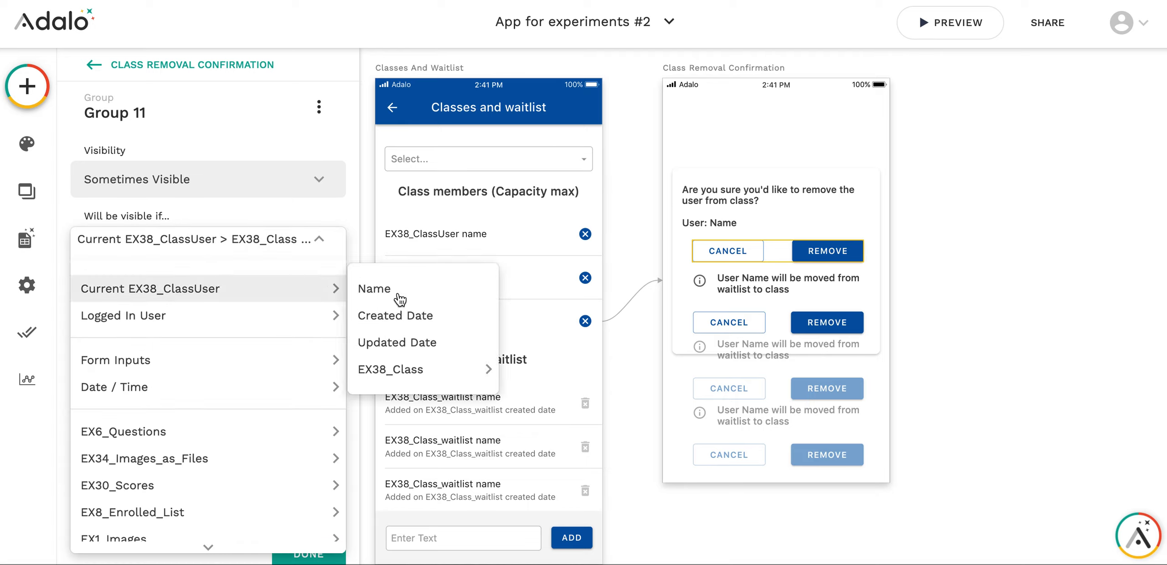
mouse_move(420, 387)
mouse_move(568, 521)
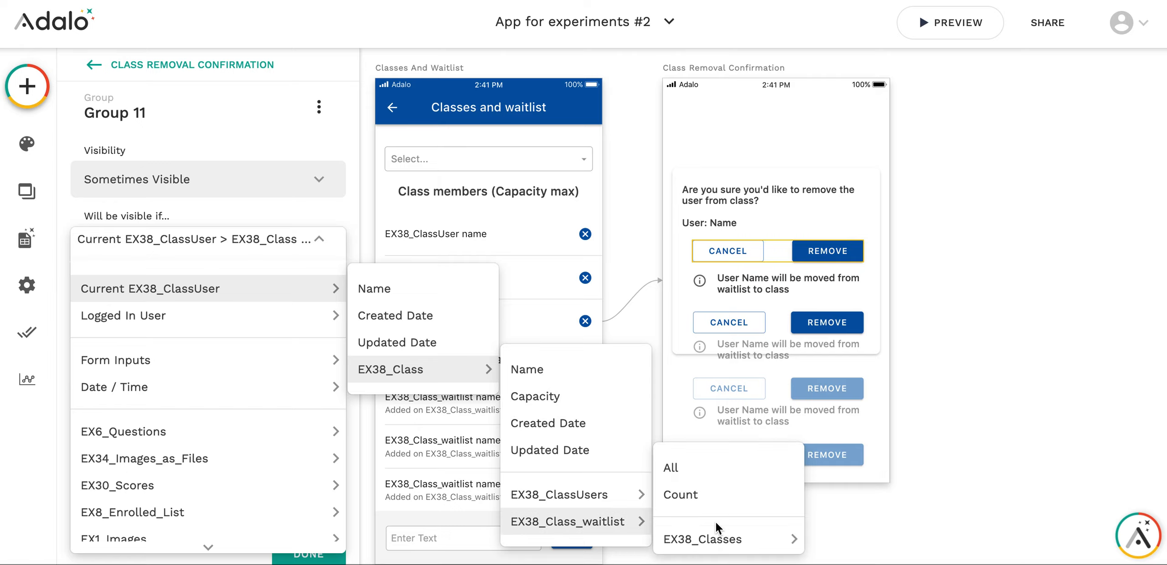
left_click(693, 493)
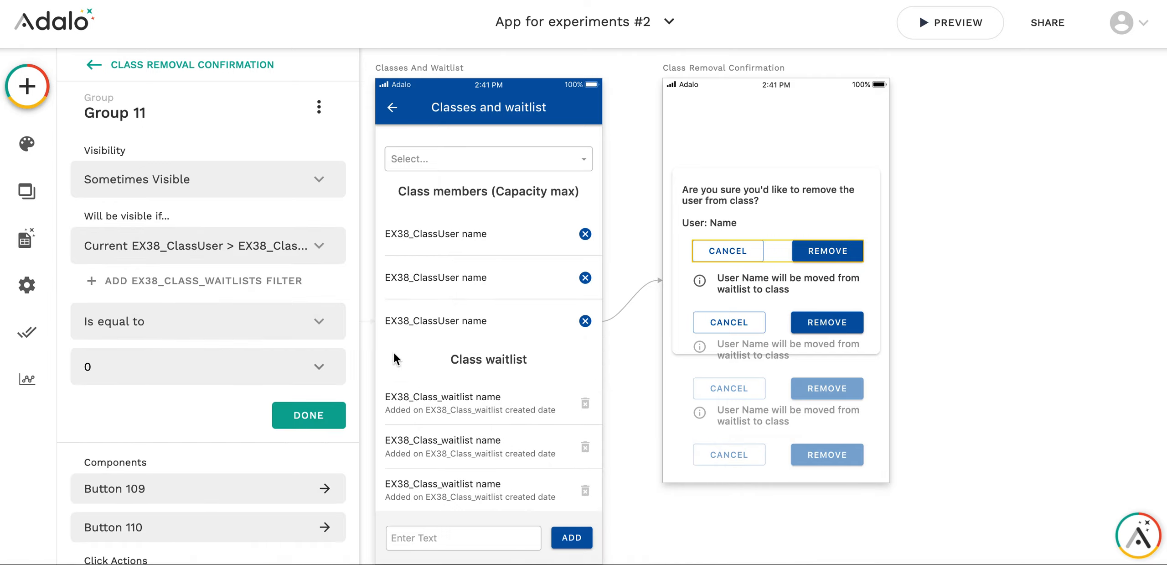
Add a custom filter of Processed Is false to the waitlist count and save the group's visibility condition
left_click(189, 279)
left_click(182, 319)
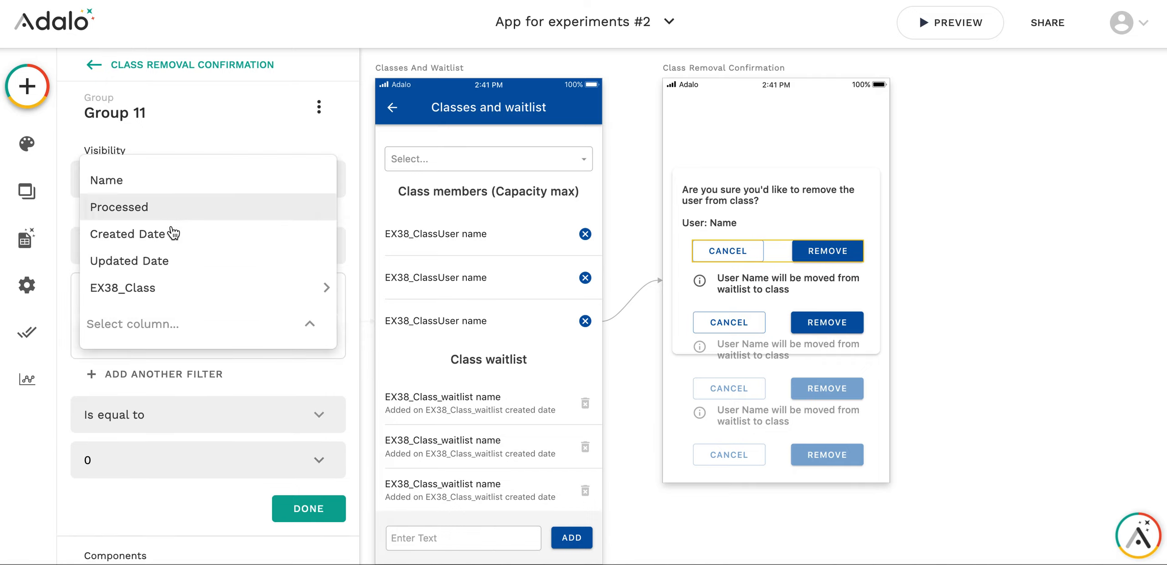
left_click(177, 208)
left_click(167, 382)
left_click(160, 333)
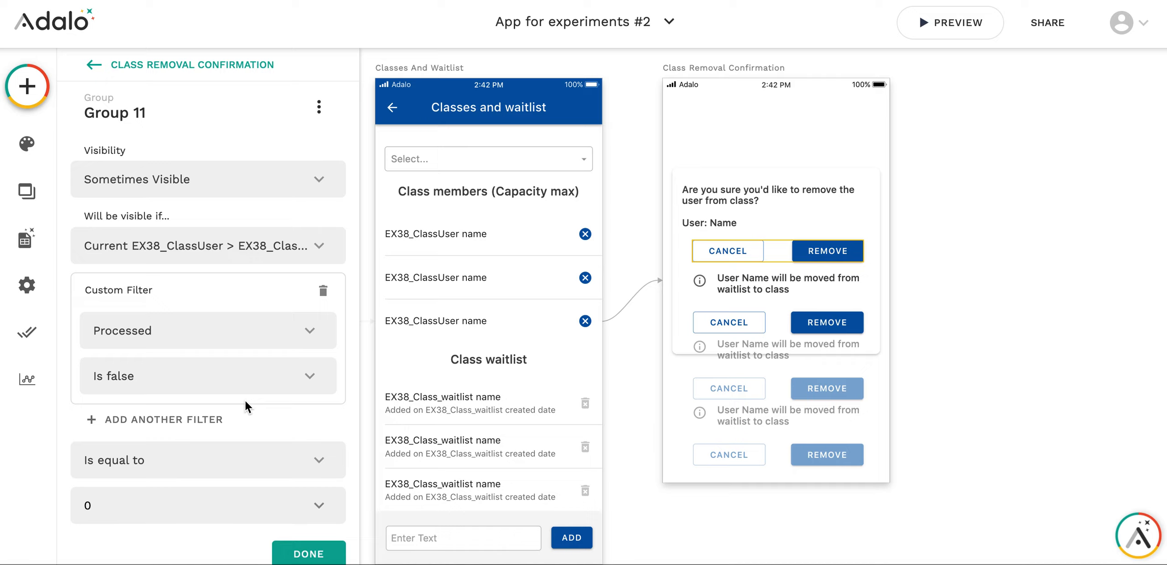
scroll(245, 401, "down", 1)
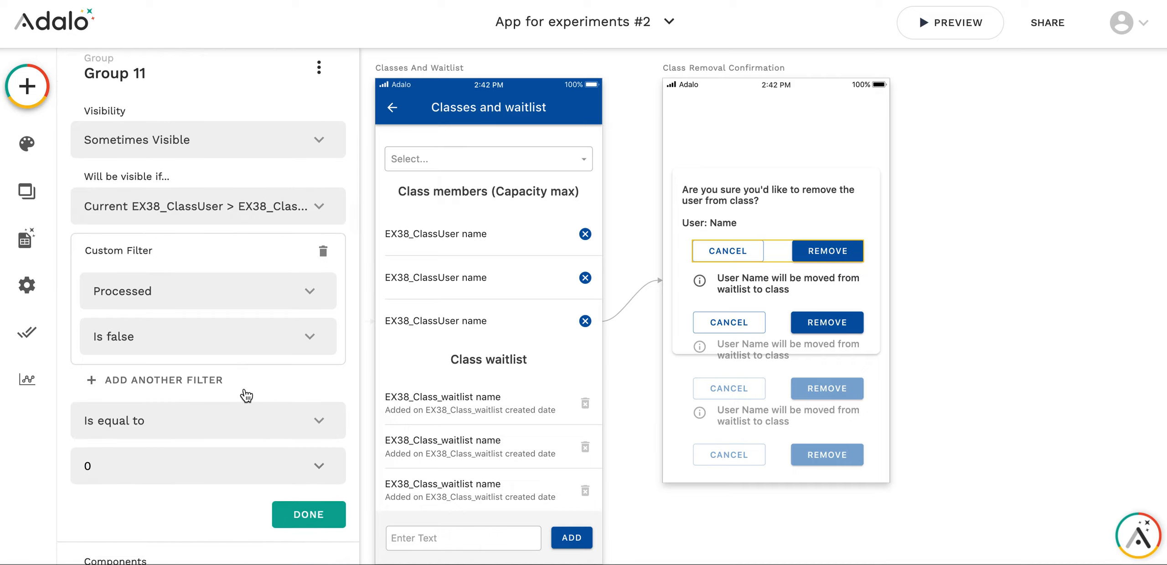
scroll(245, 385, "up", 1)
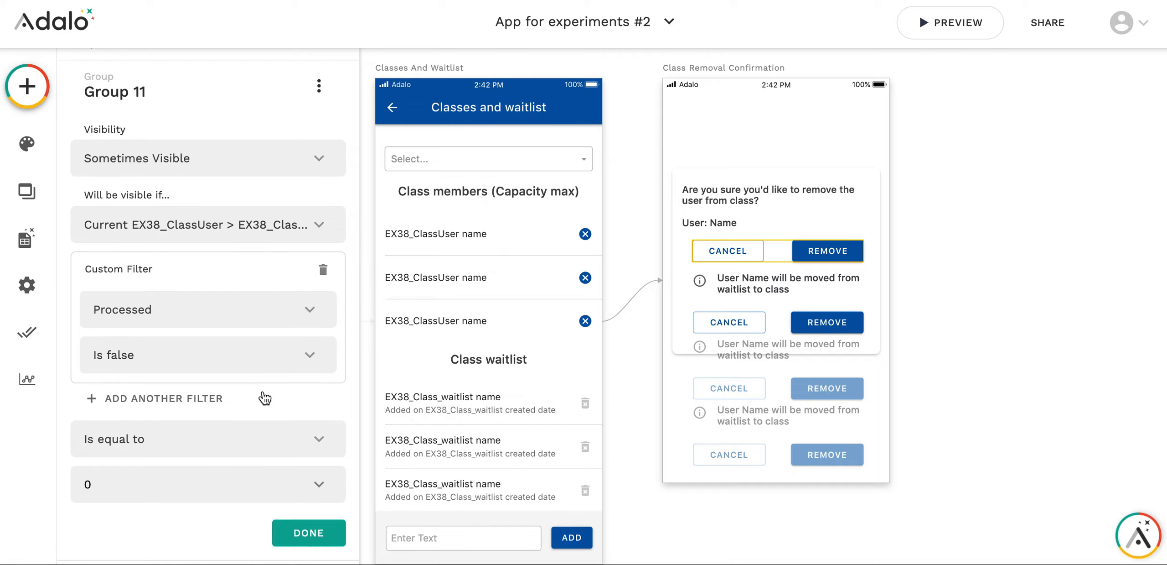
left_click(302, 537)
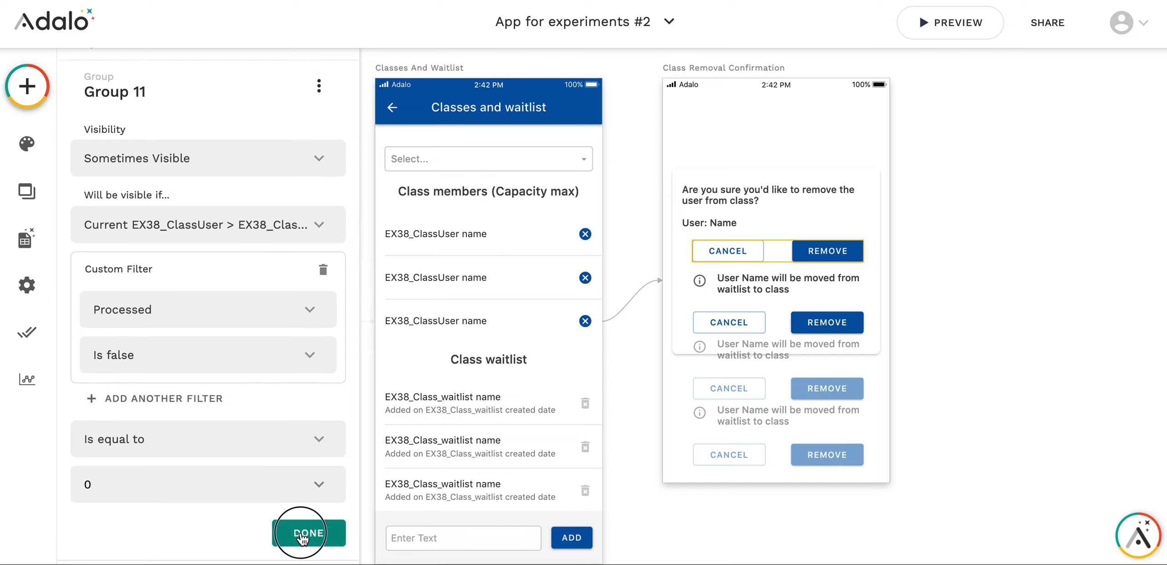
Preview the app, log in with the prefilled account, and open EX38: Classes and waitlist for the Yoga class
left_click(949, 23)
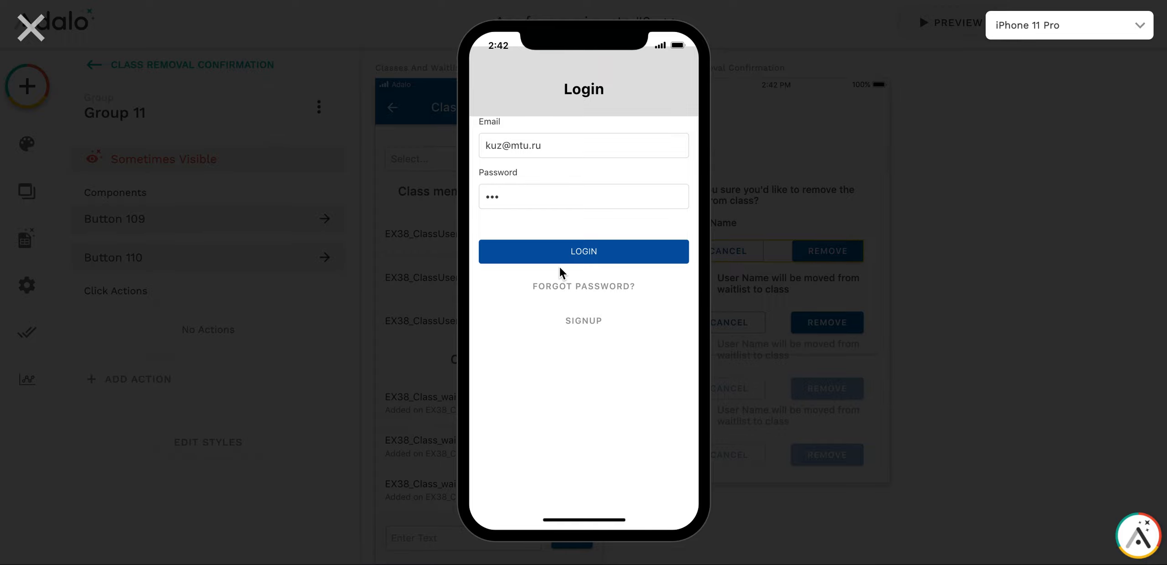
left_click(557, 259)
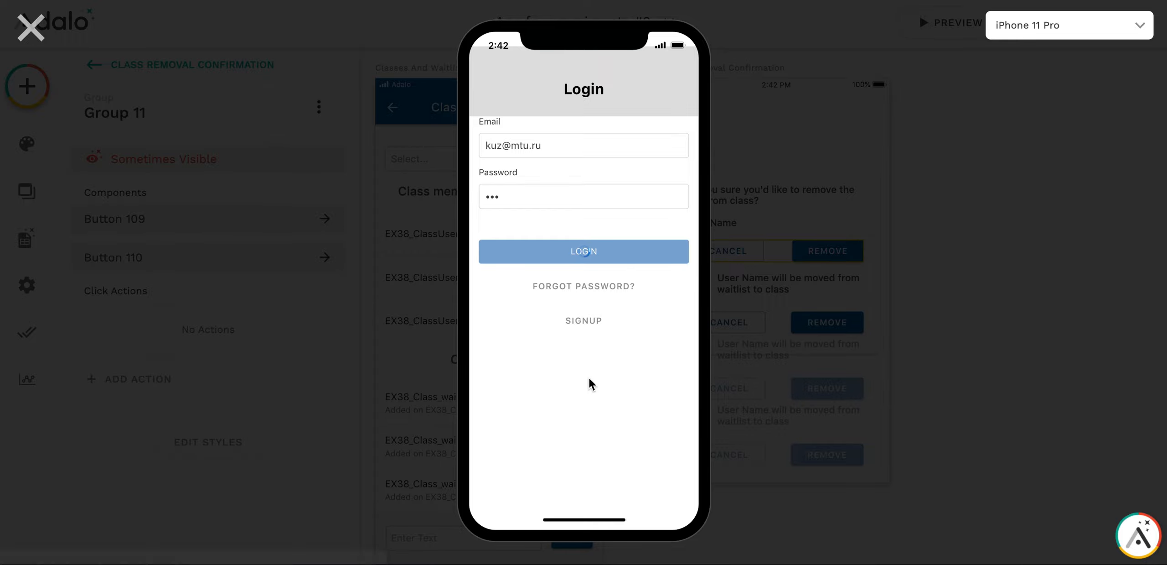
scroll(589, 377, "down", 15)
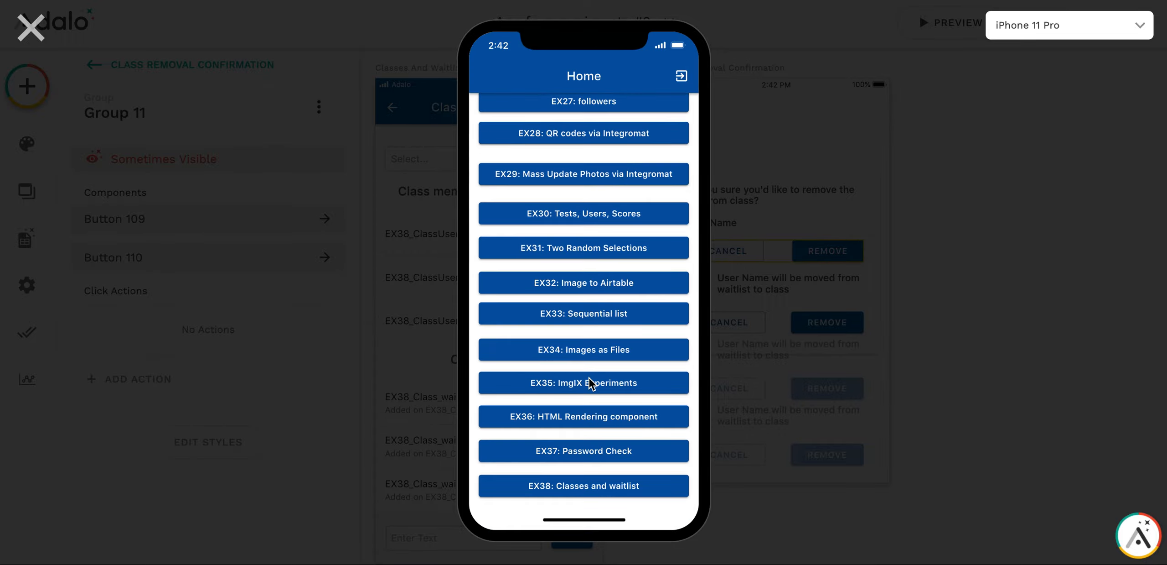
left_click(586, 487)
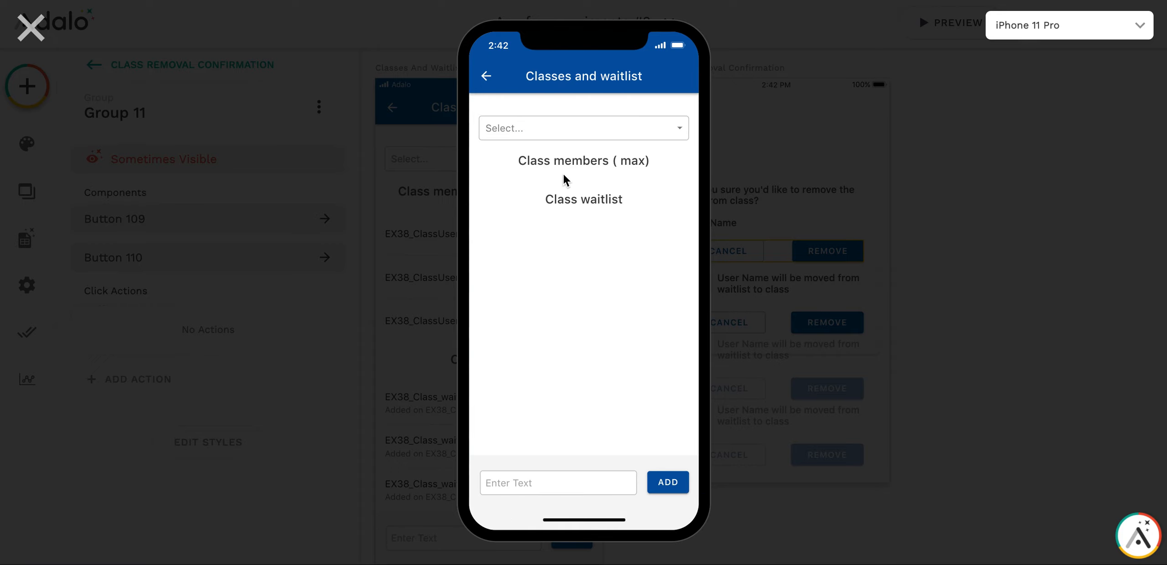
left_click(558, 123)
left_click(547, 154)
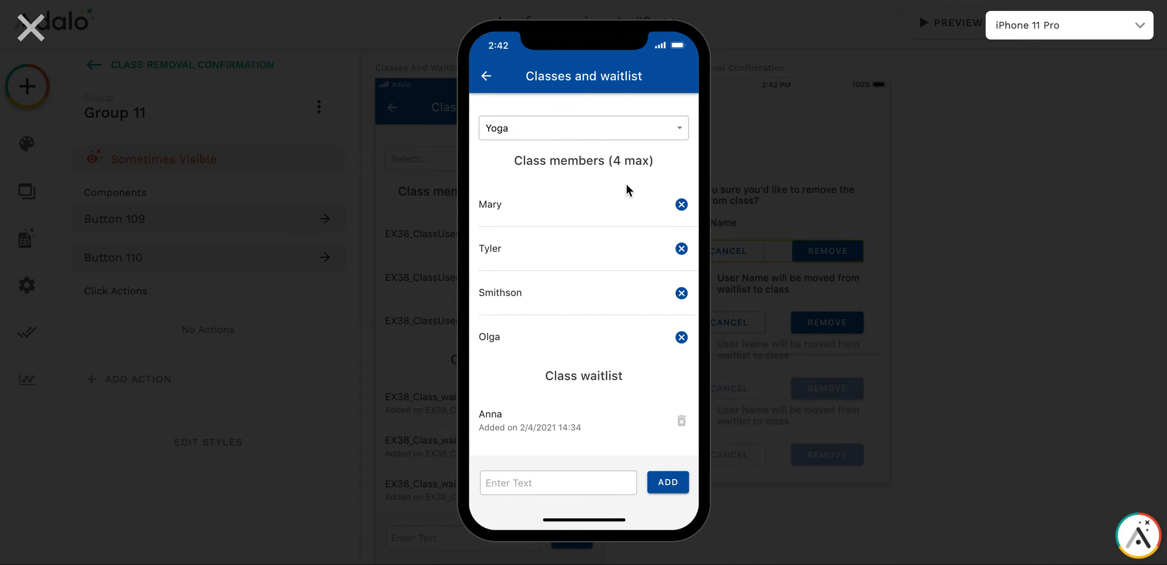
Delete the only Yoga waitlist entry and remove the third and second members from the class, confirming each removal
left_click(681, 420)
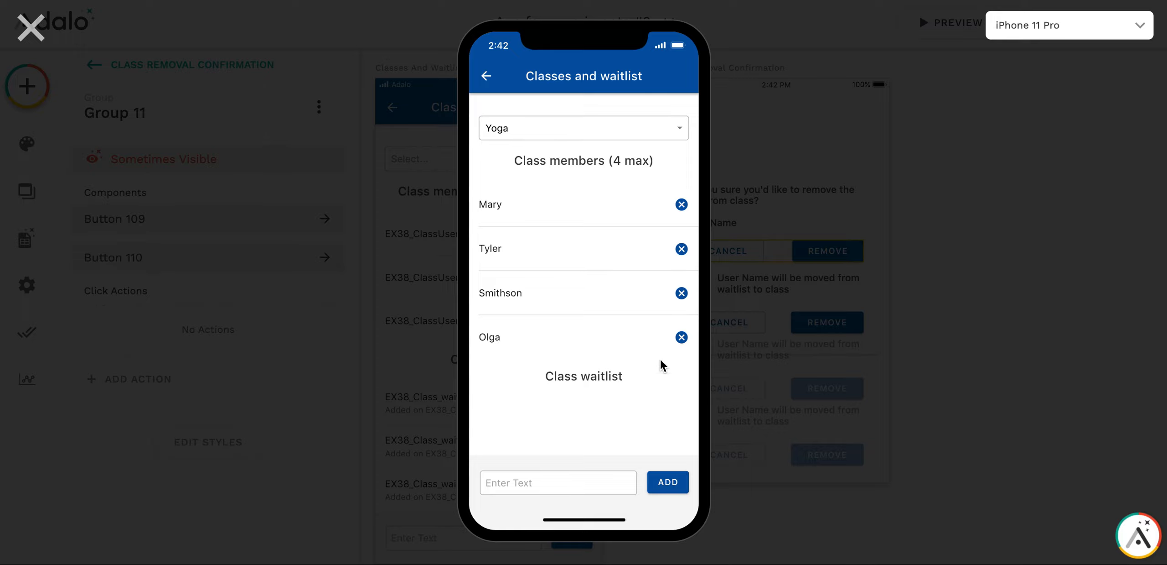
left_click(682, 293)
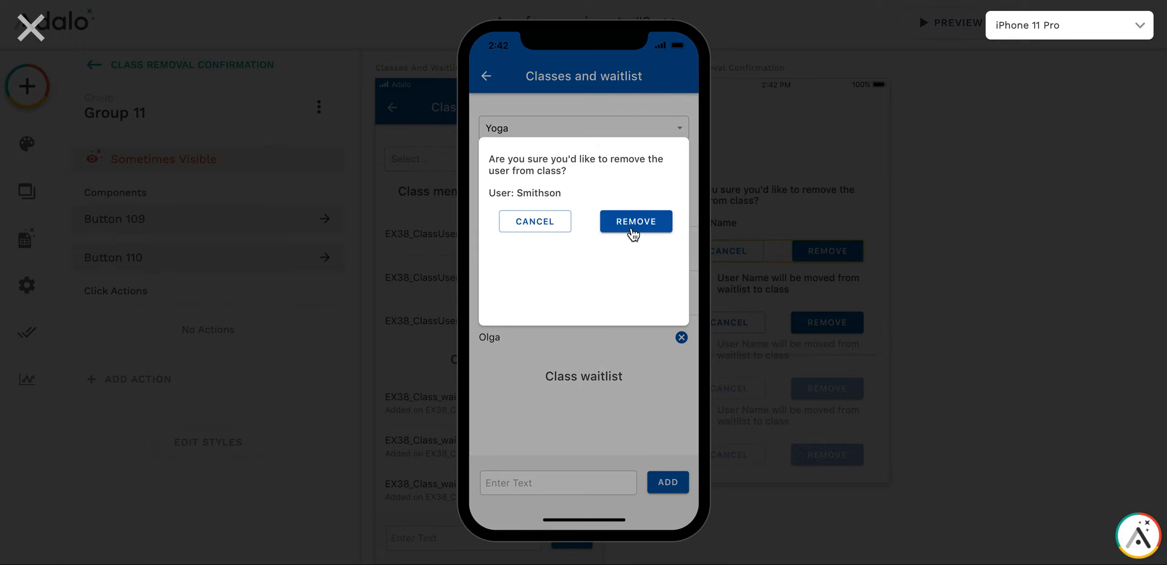
left_click(633, 232)
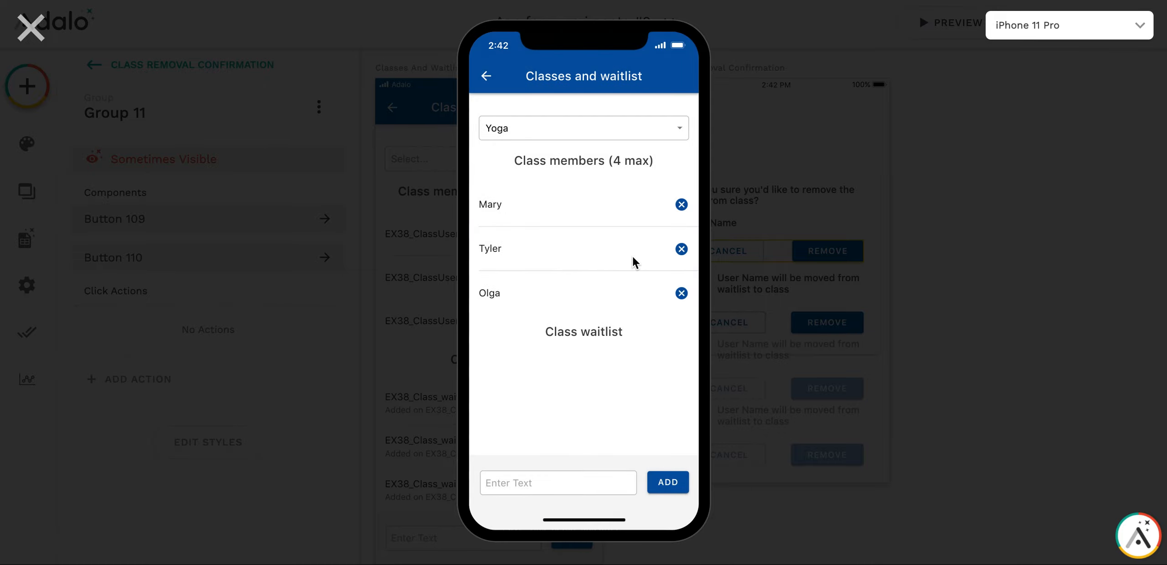
left_click(680, 250)
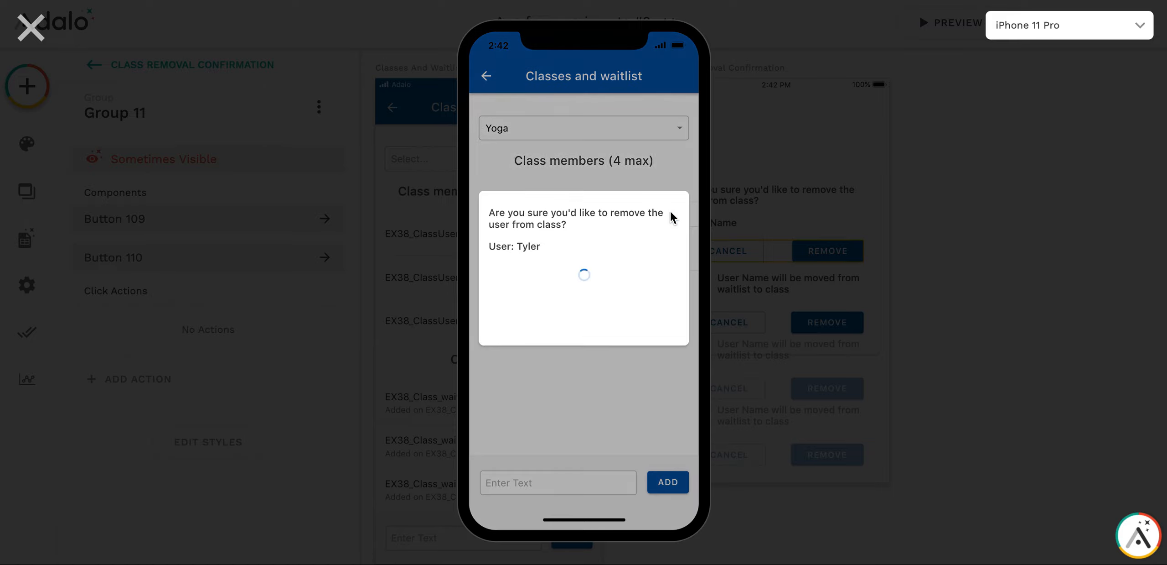
left_click(635, 221)
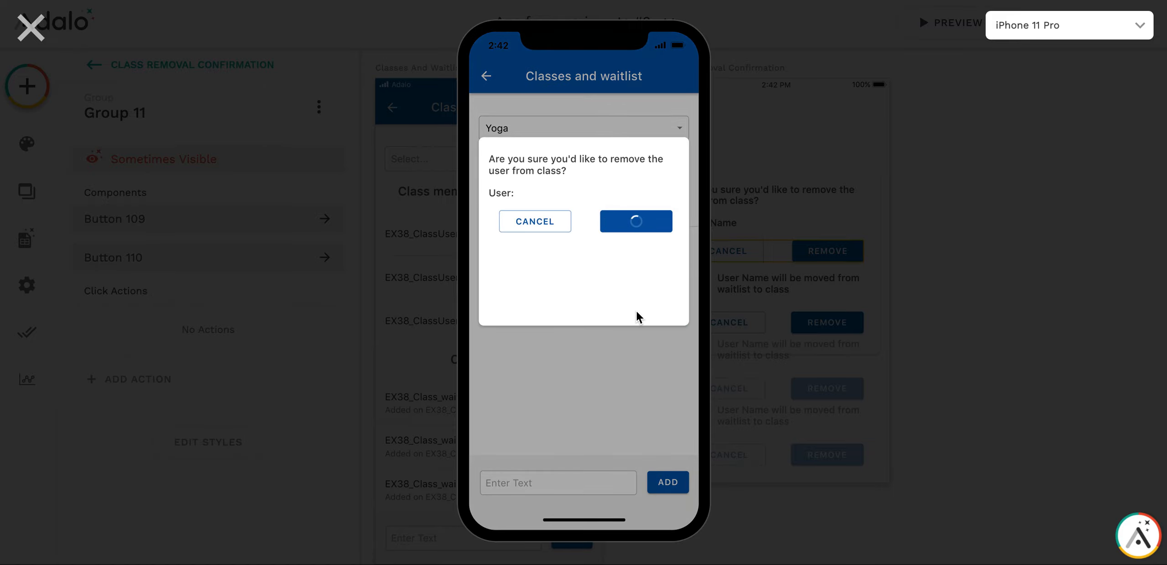
Add two new people by name to fill the free places in the Yoga class
left_click(561, 478)
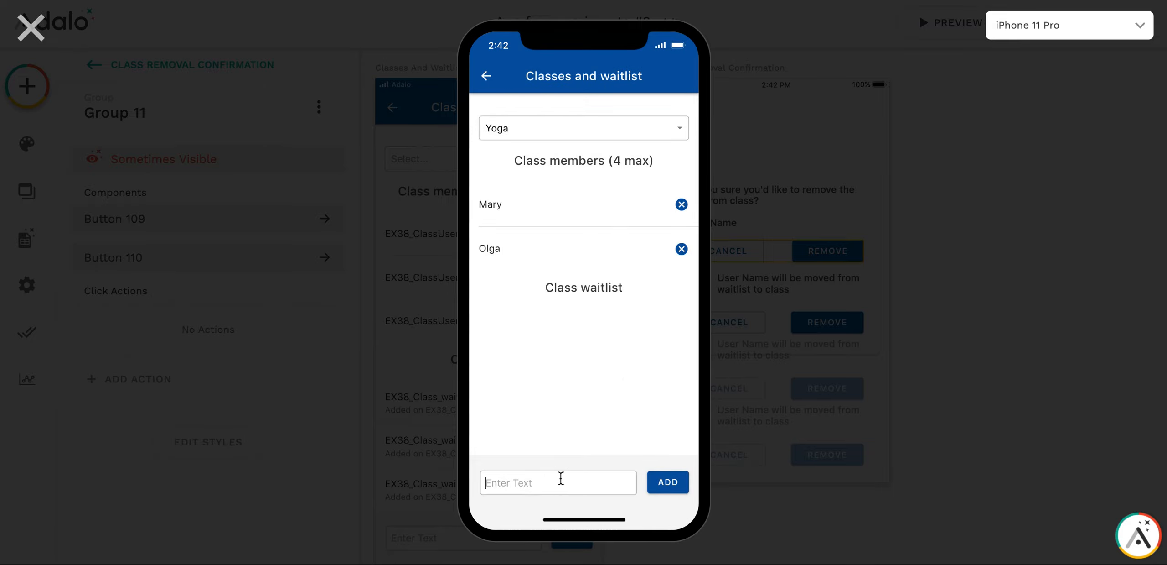
type("John")
left_click(667, 481)
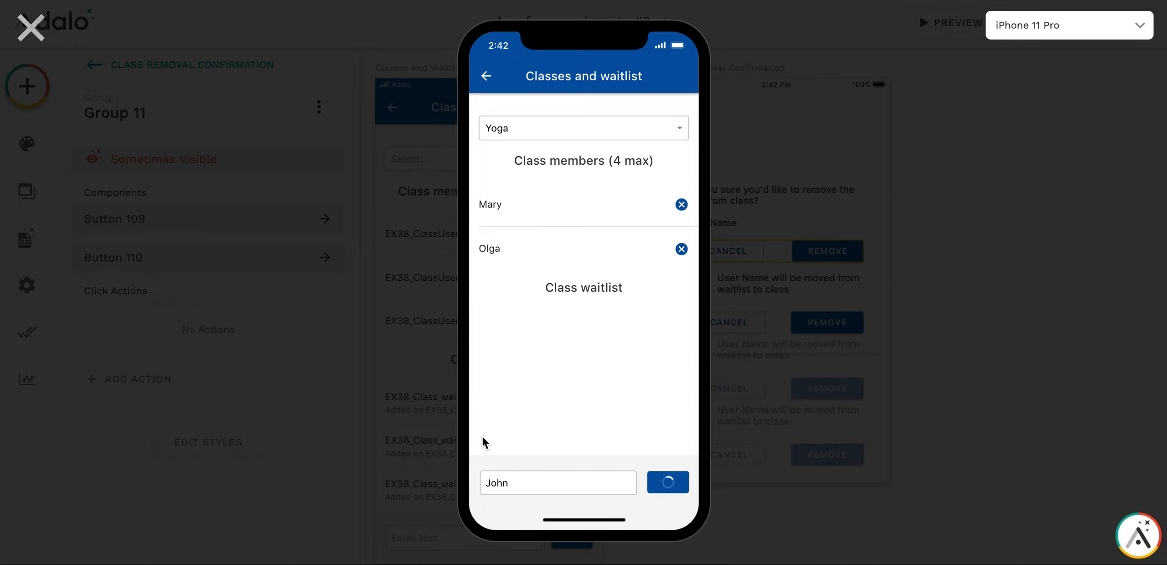
left_click(528, 481)
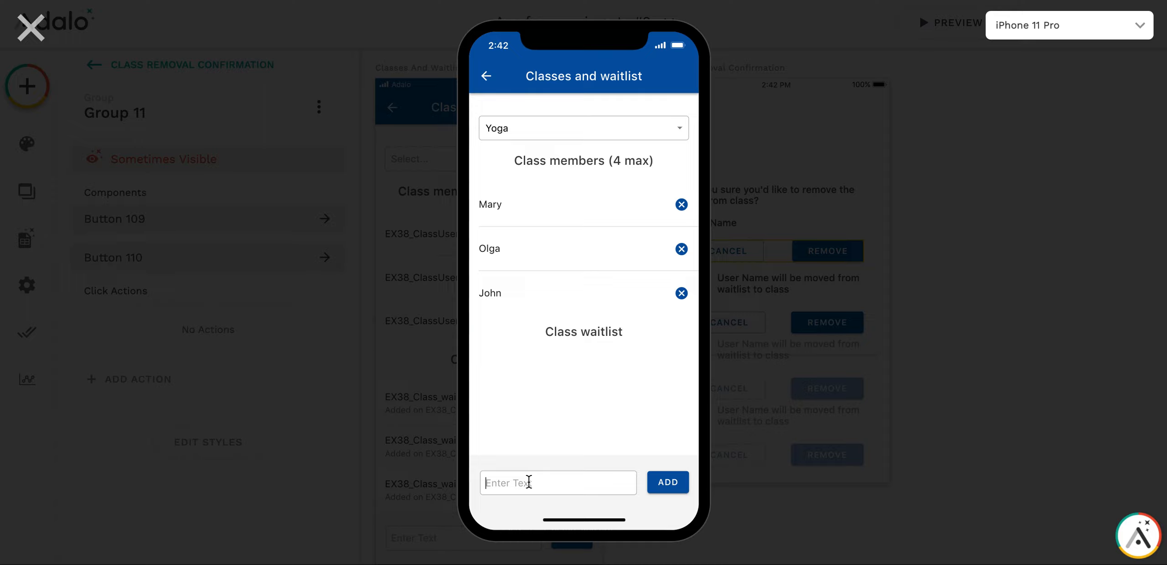
type("Peter")
left_click(664, 488)
Add two more people by name to the full Yoga class so they go on its waitlist
left_click(543, 487)
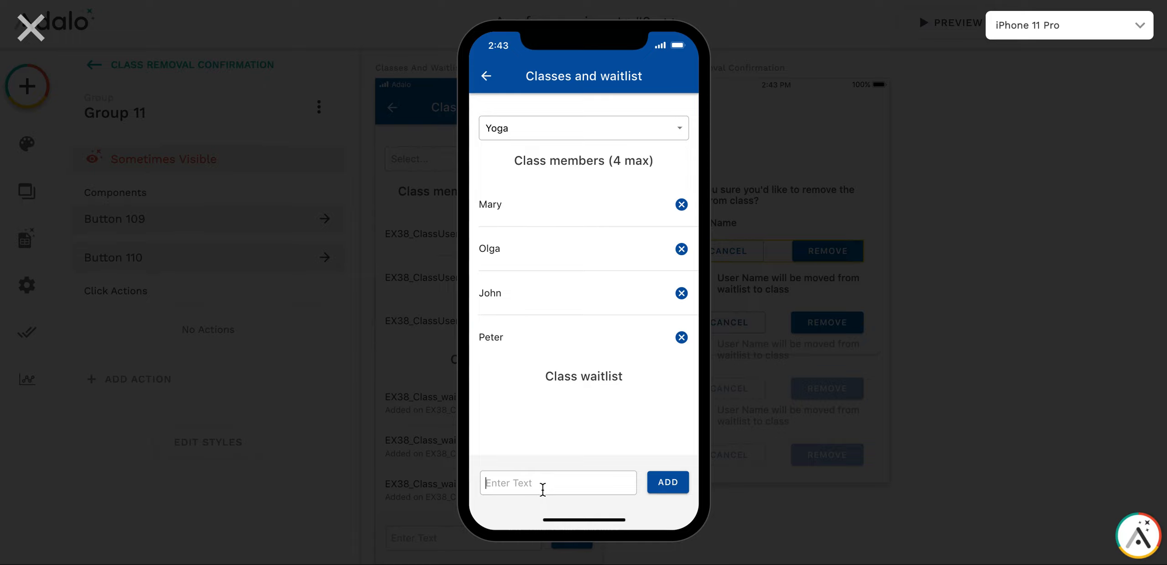
type("Tyler2")
left_click(665, 480)
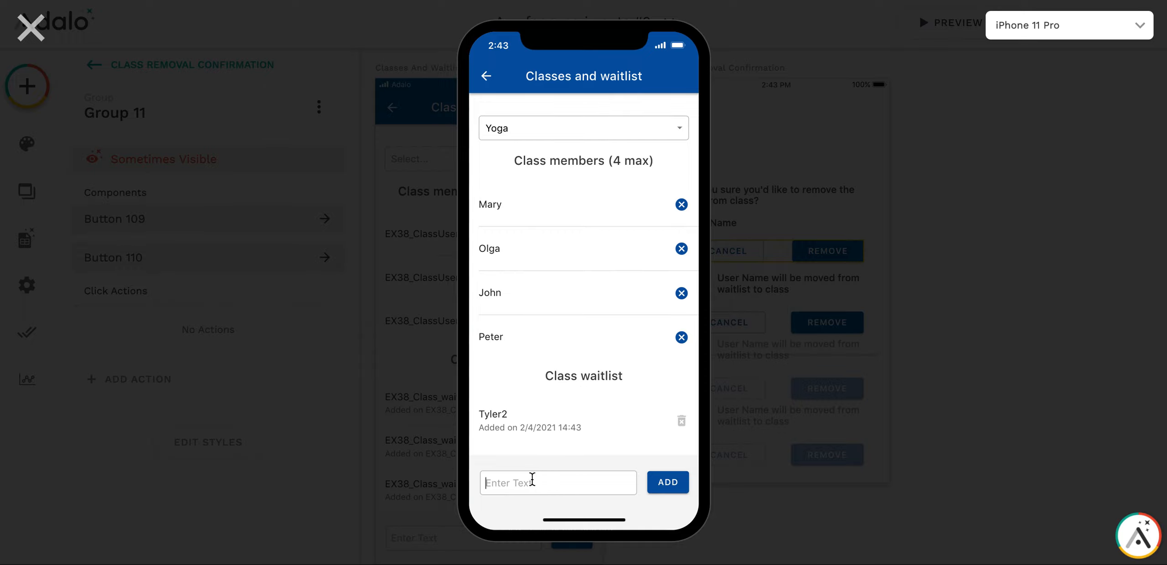
left_click(532, 479)
type("Ja")
Remove the second Yoga class member and confirm moving the first waitlisted person into the class
scroll(586, 192, "down", 1)
scroll(587, 192, "down", 2)
scroll(587, 192, "up", 2)
left_click(682, 249)
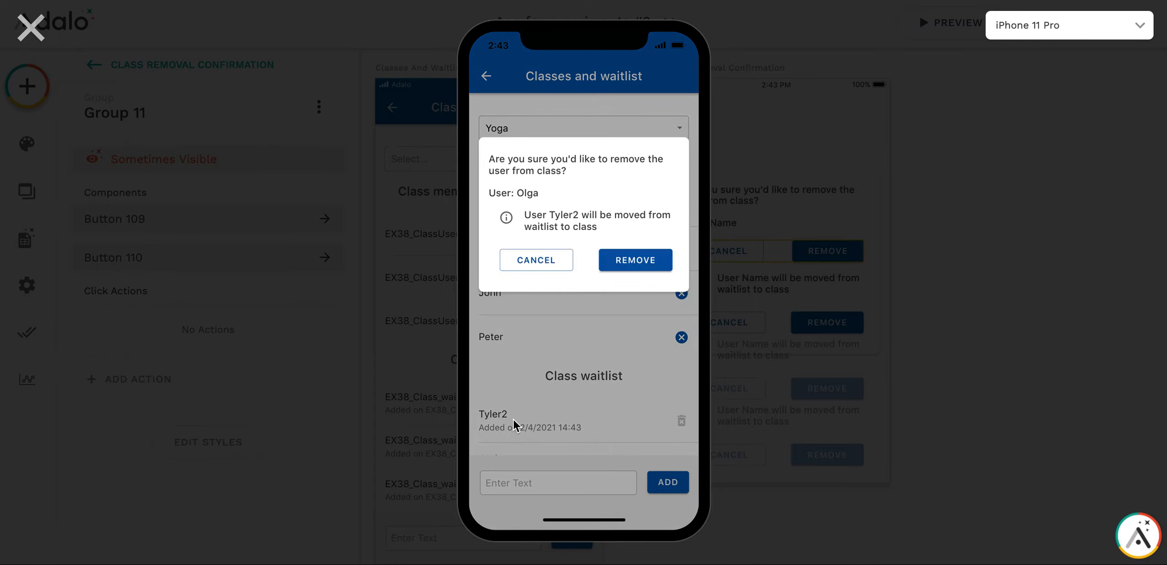
left_click(639, 261)
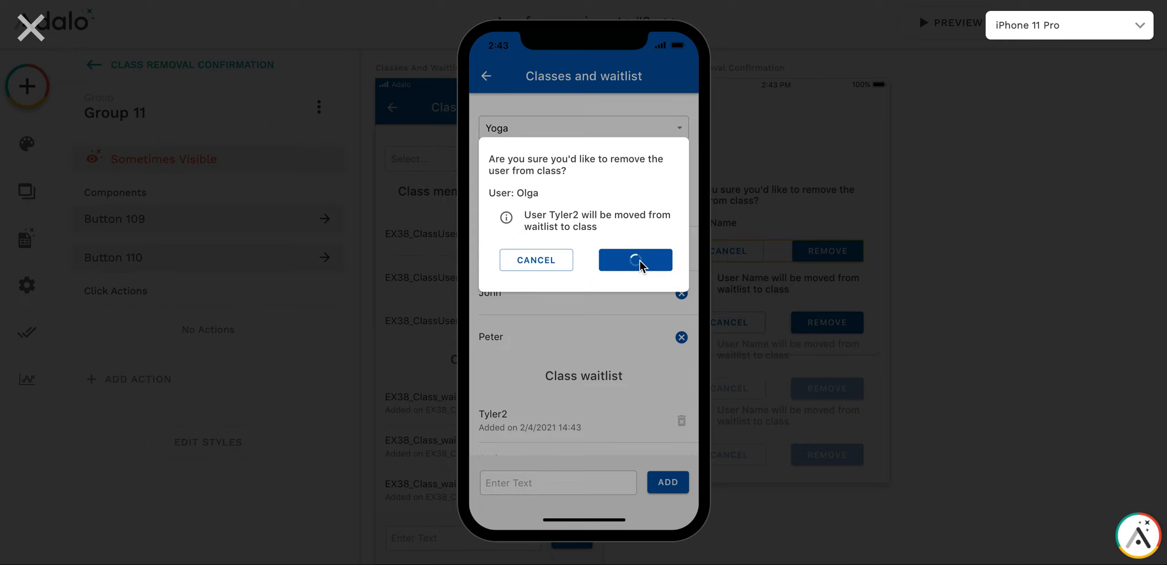